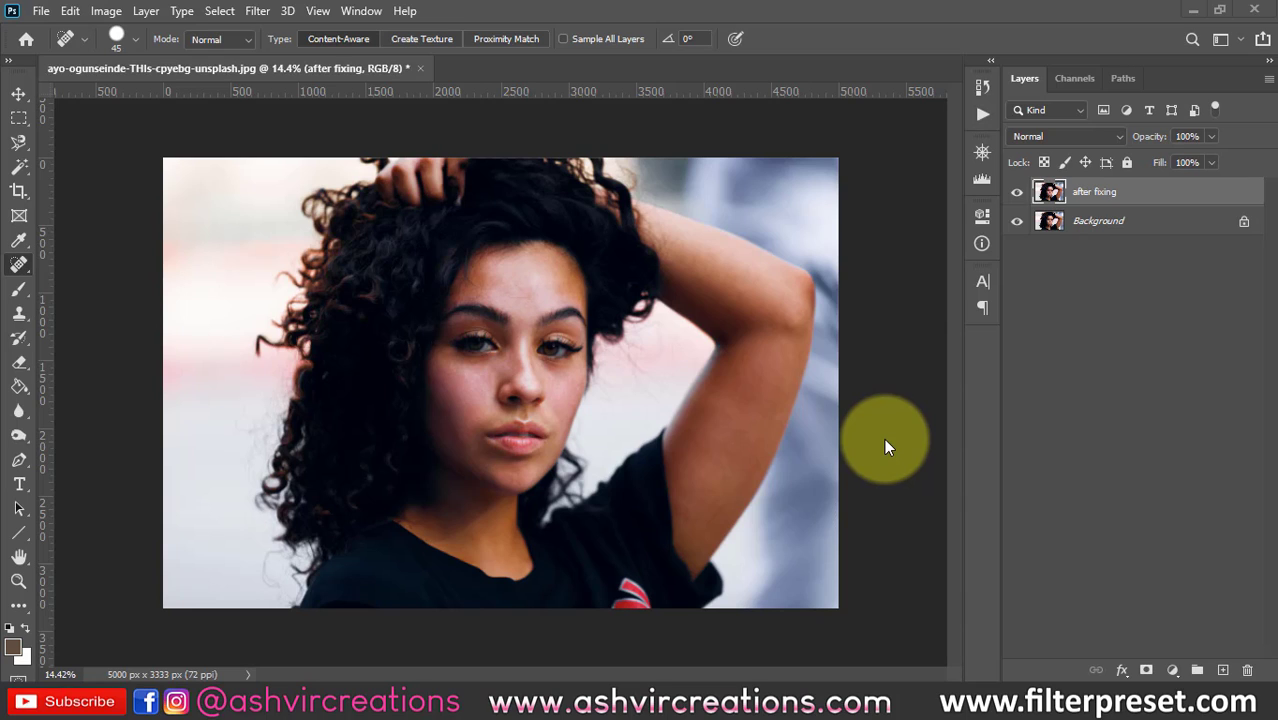
# - Compare the freckled skin on the face with the retouched version by toggling the "after fixing" layer's visibility at close range
pyautogui.scroll(3, 552, 386)
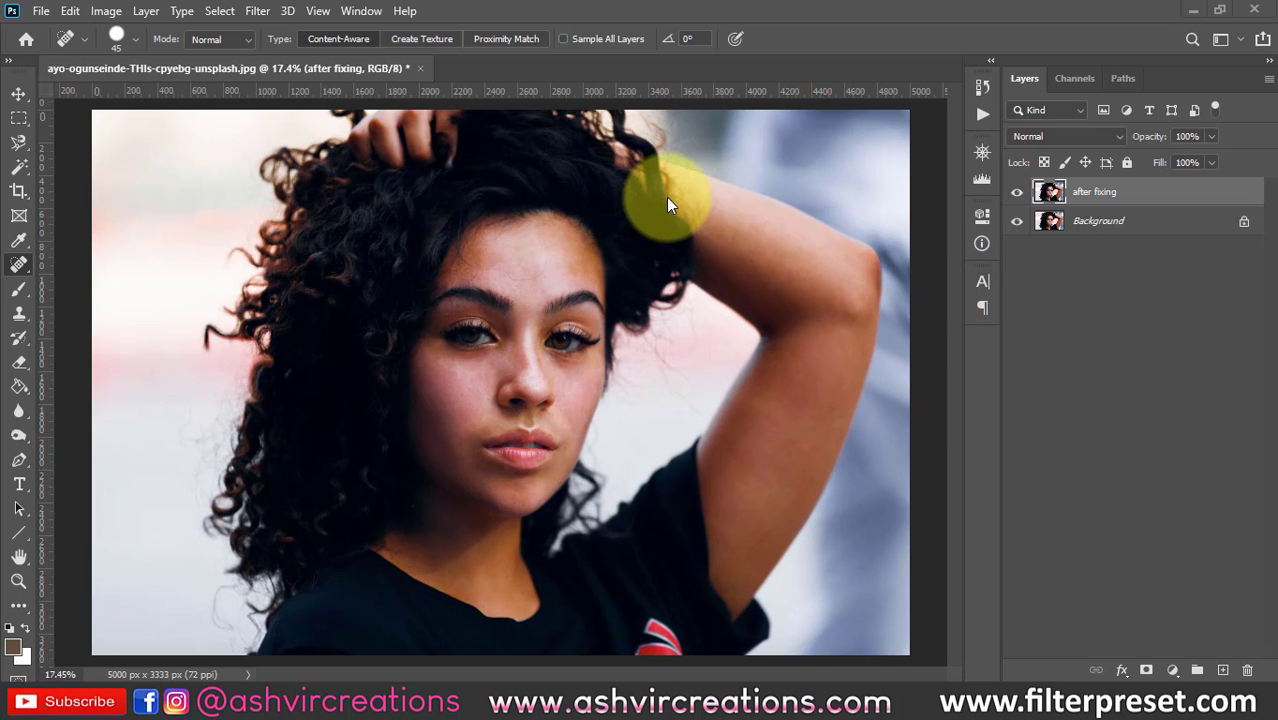
pyautogui.scroll(2, 697, 239)
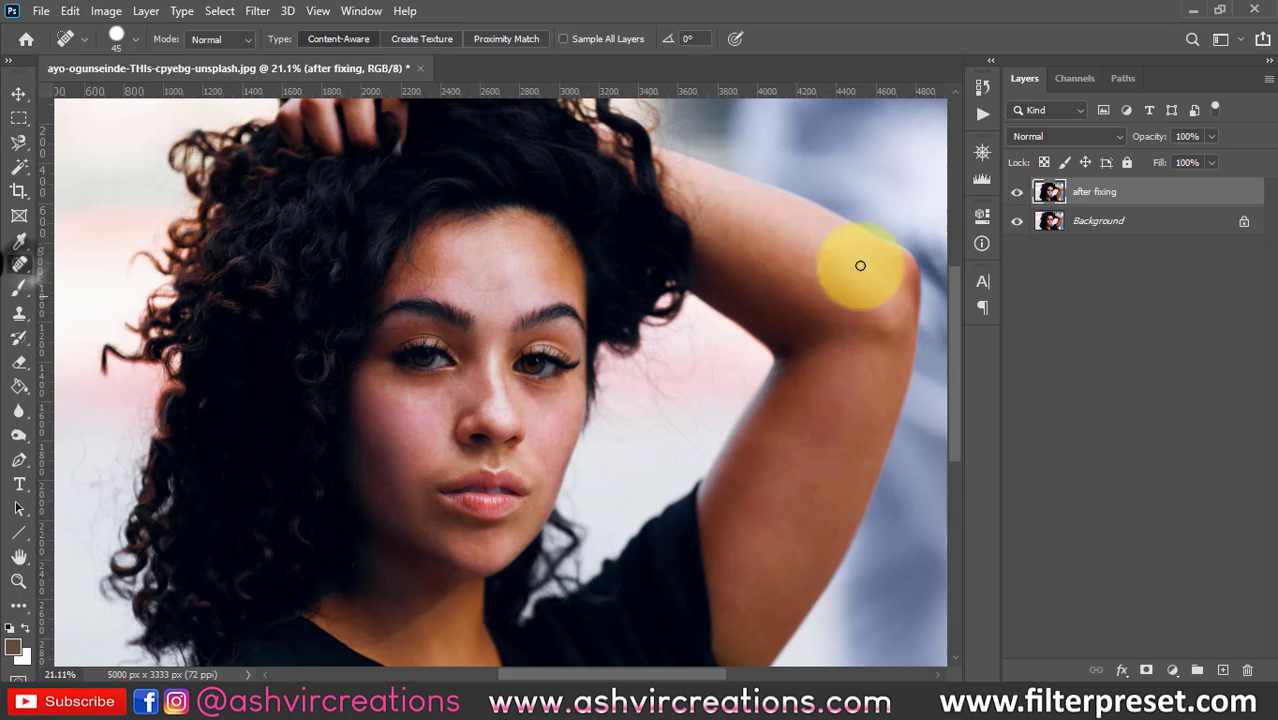
pyautogui.click(1017, 192)
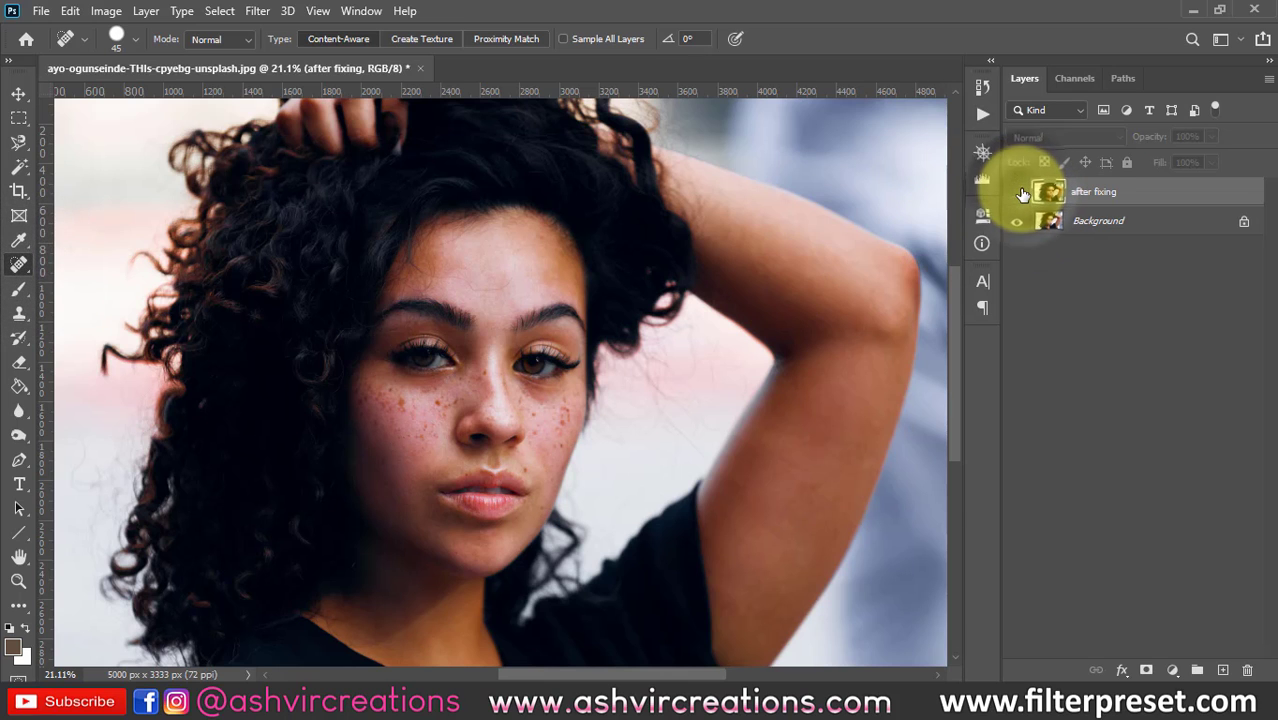
pyautogui.click(1017, 192)
pyautogui.scroll(3, 565, 440)
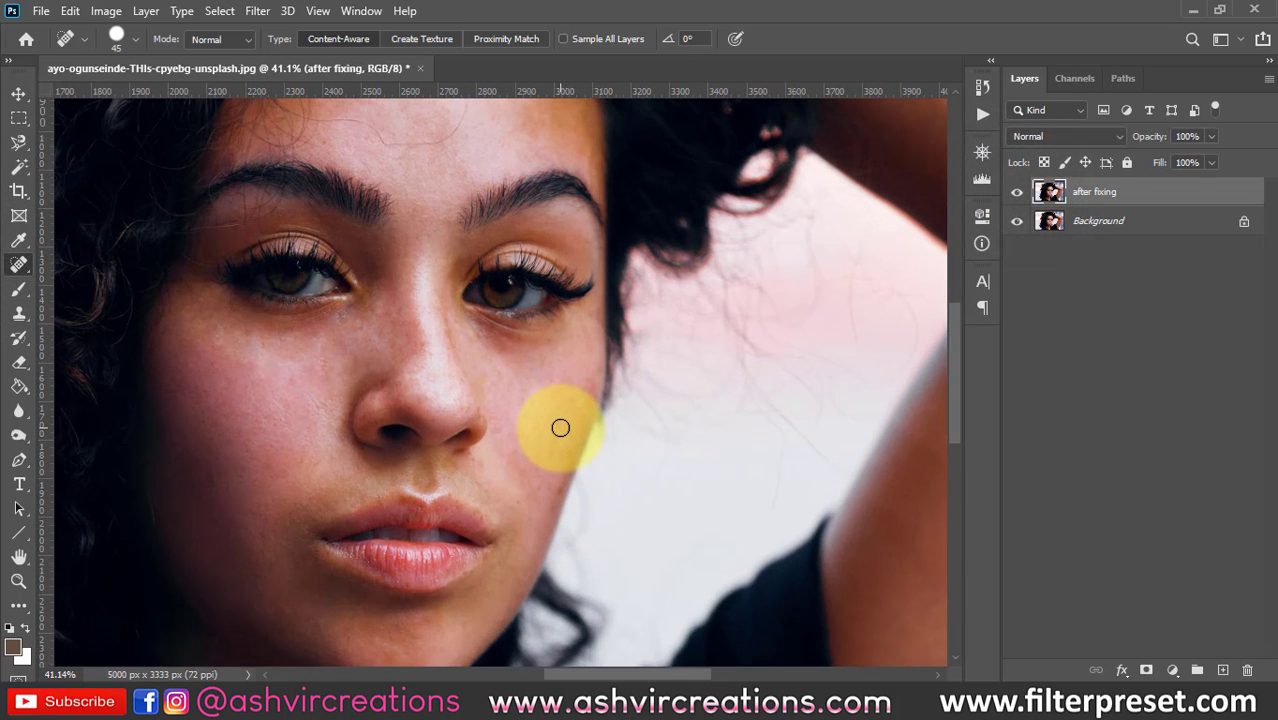
pyautogui.scroll(1, 670, 414)
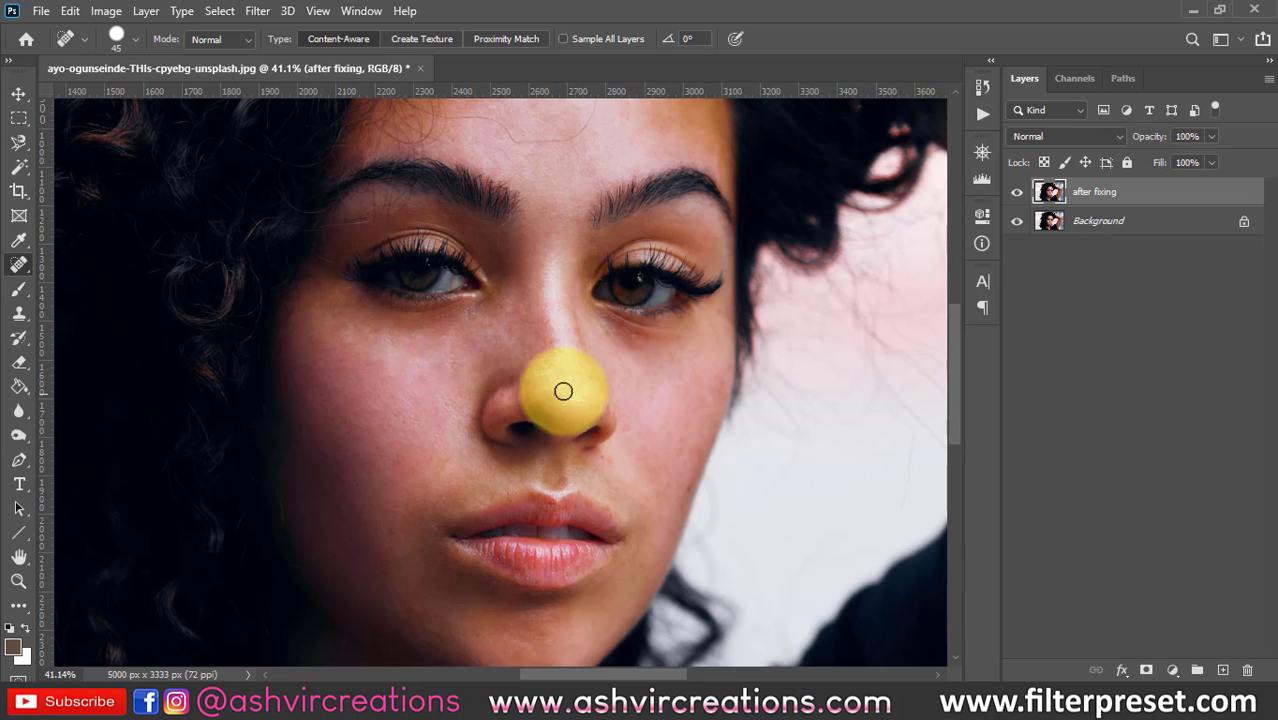
pyautogui.scroll(1, 541, 345)
pyautogui.scroll(-1, 545, 285)
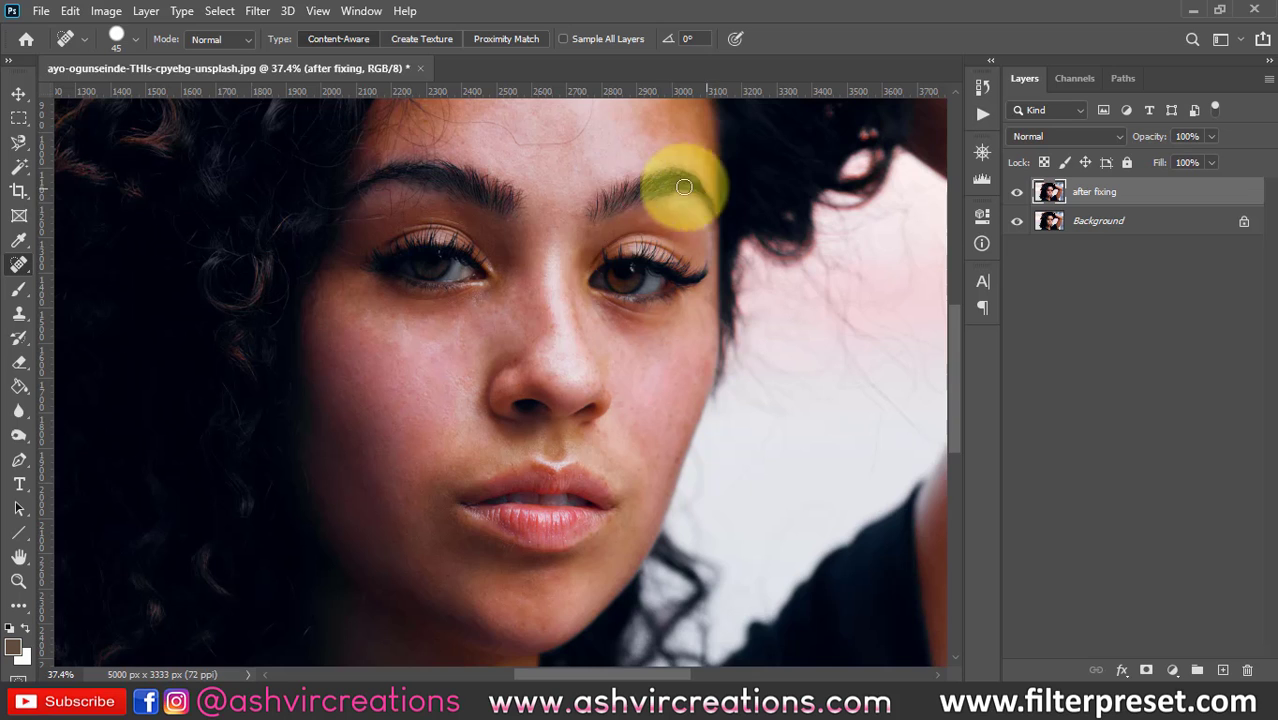
pyautogui.scroll(2, 553, 309)
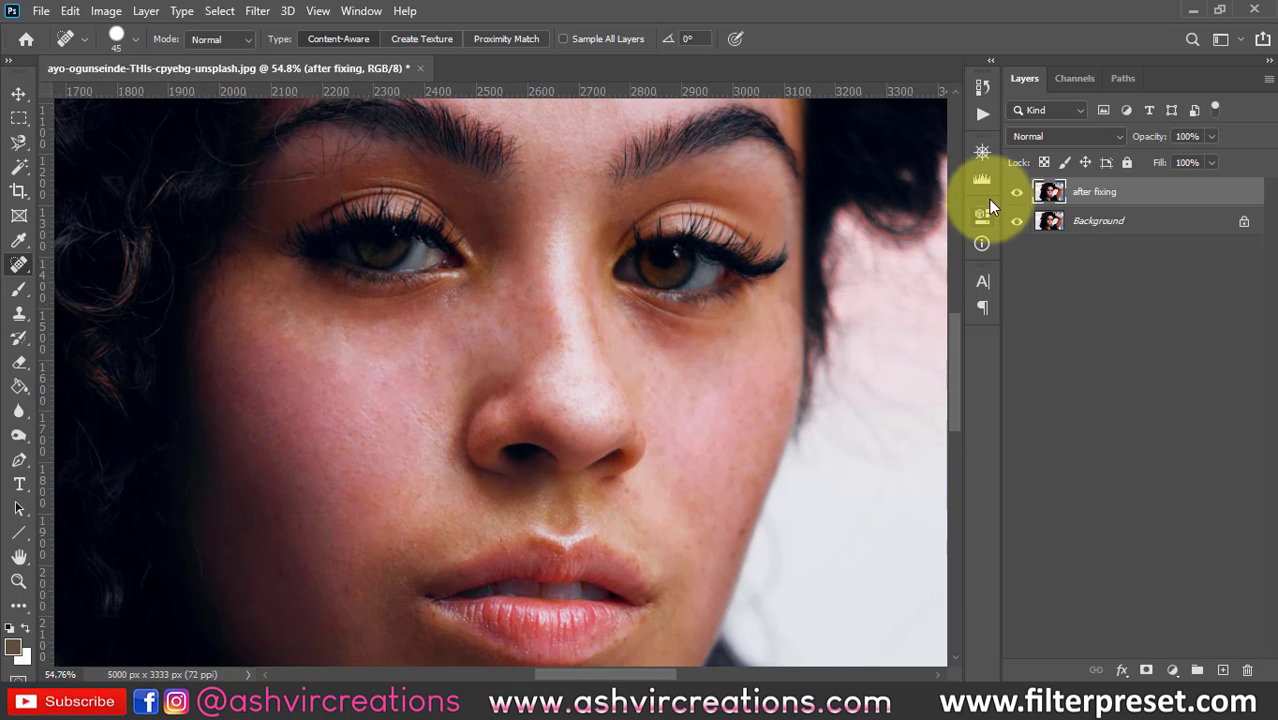
pyautogui.click(1017, 193)
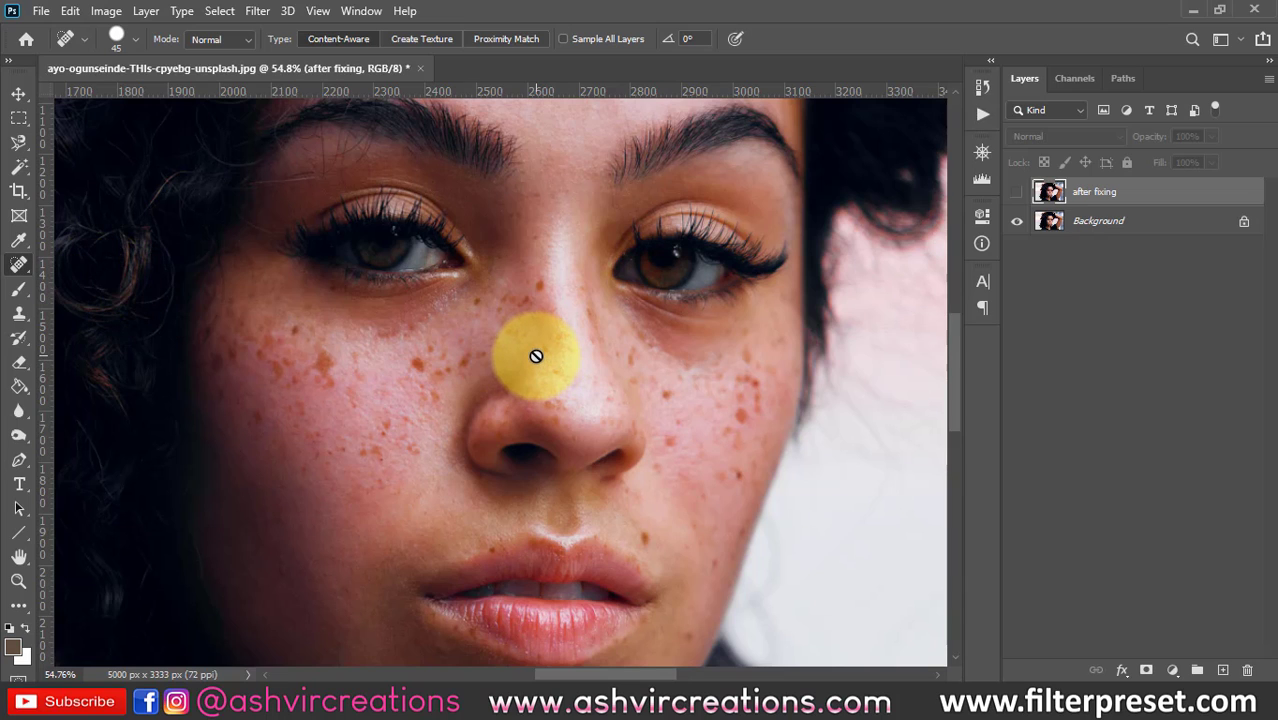
pyautogui.click(1017, 192)
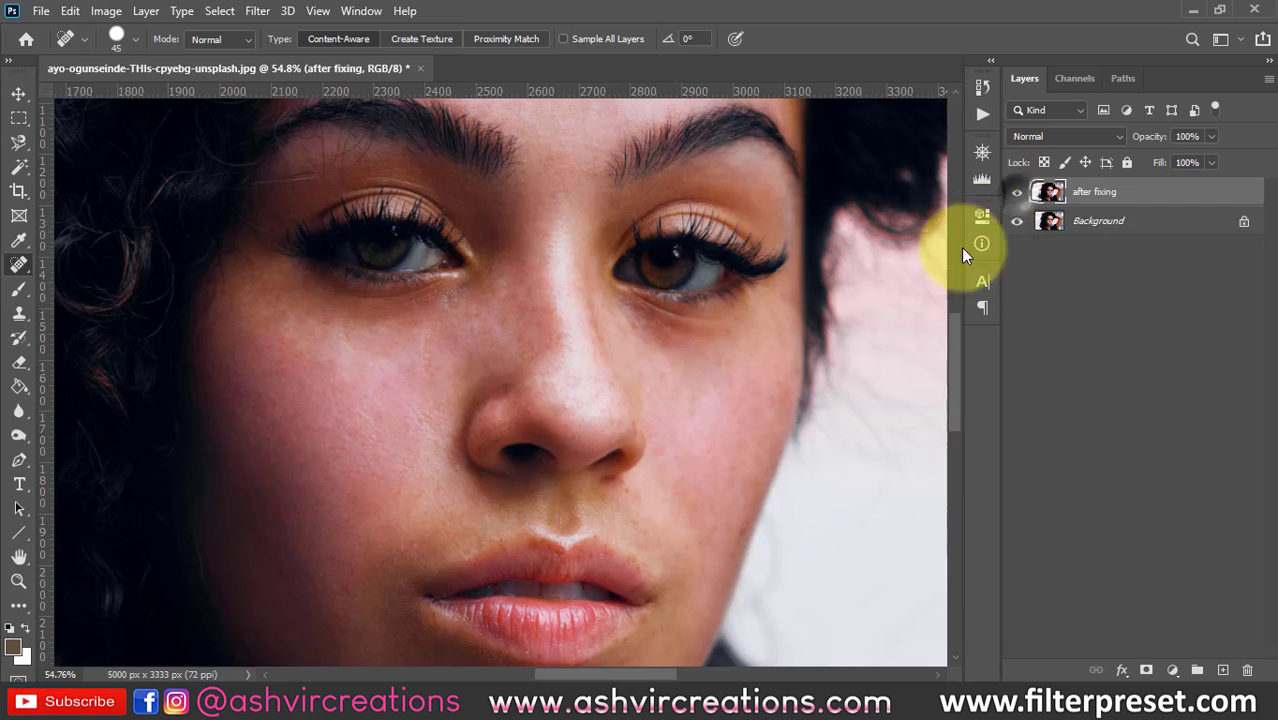
pyautogui.scroll(-2, 342, 419)
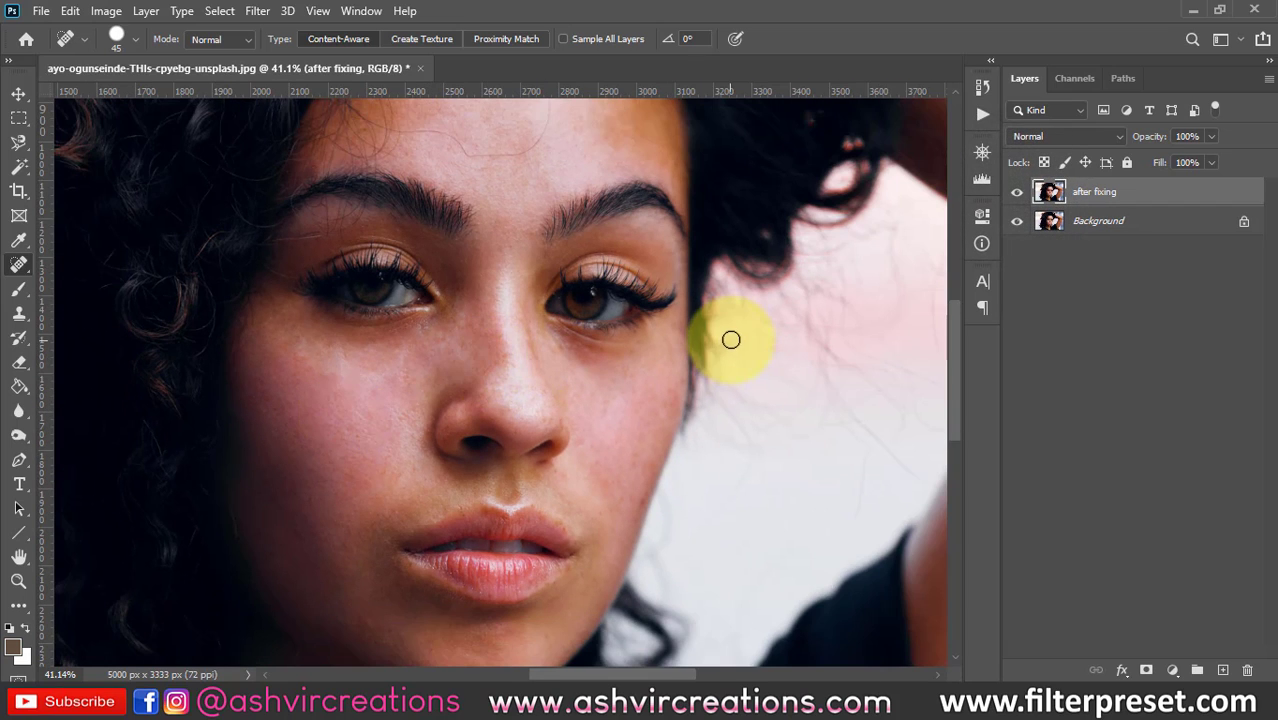
pyautogui.click(1015, 192)
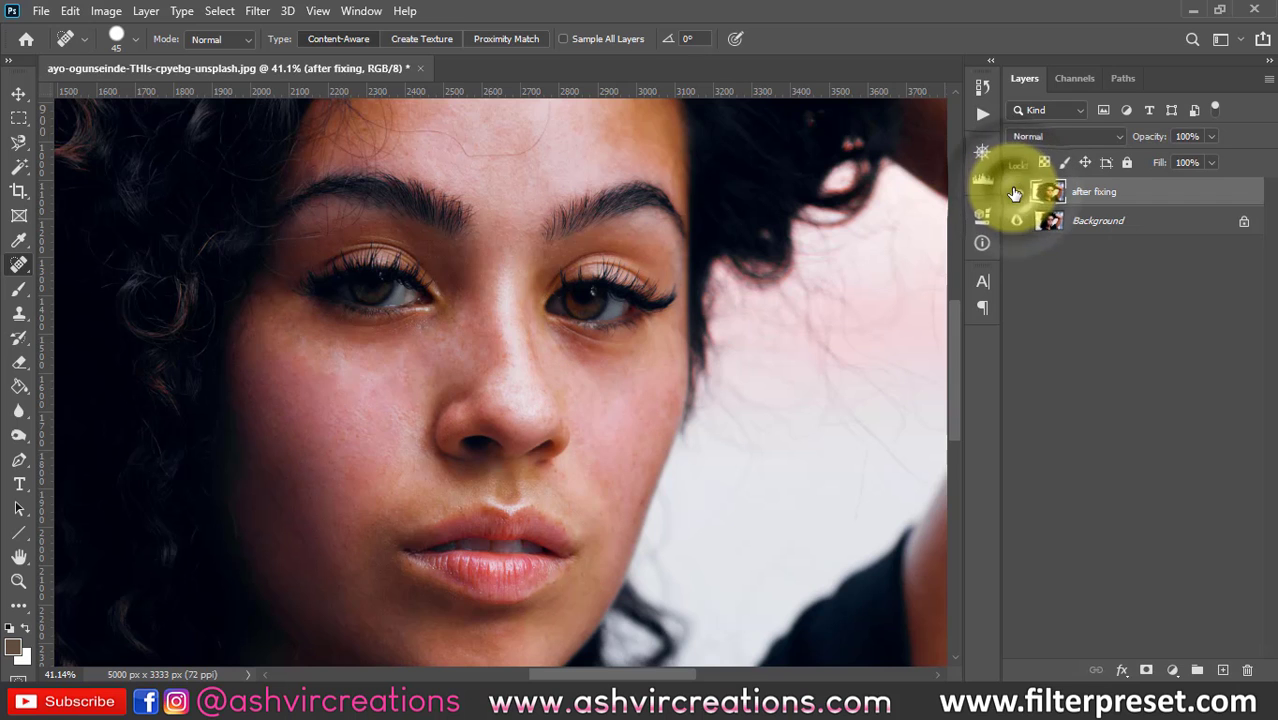
pyautogui.click(1015, 192)
pyautogui.scroll(-3, 595, 320)
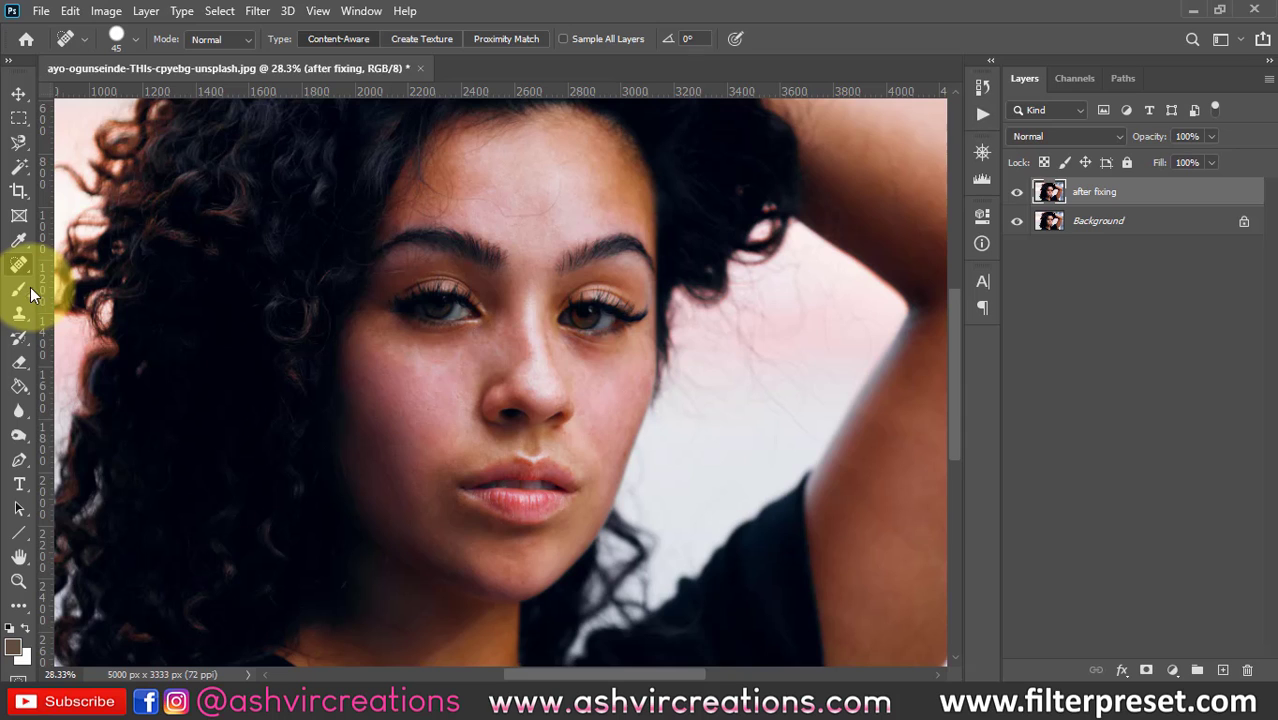
# - Switch to the Mixer Brush tool, leave its brush color as it is and keep the flow at 37%
pyautogui.click(20, 292)
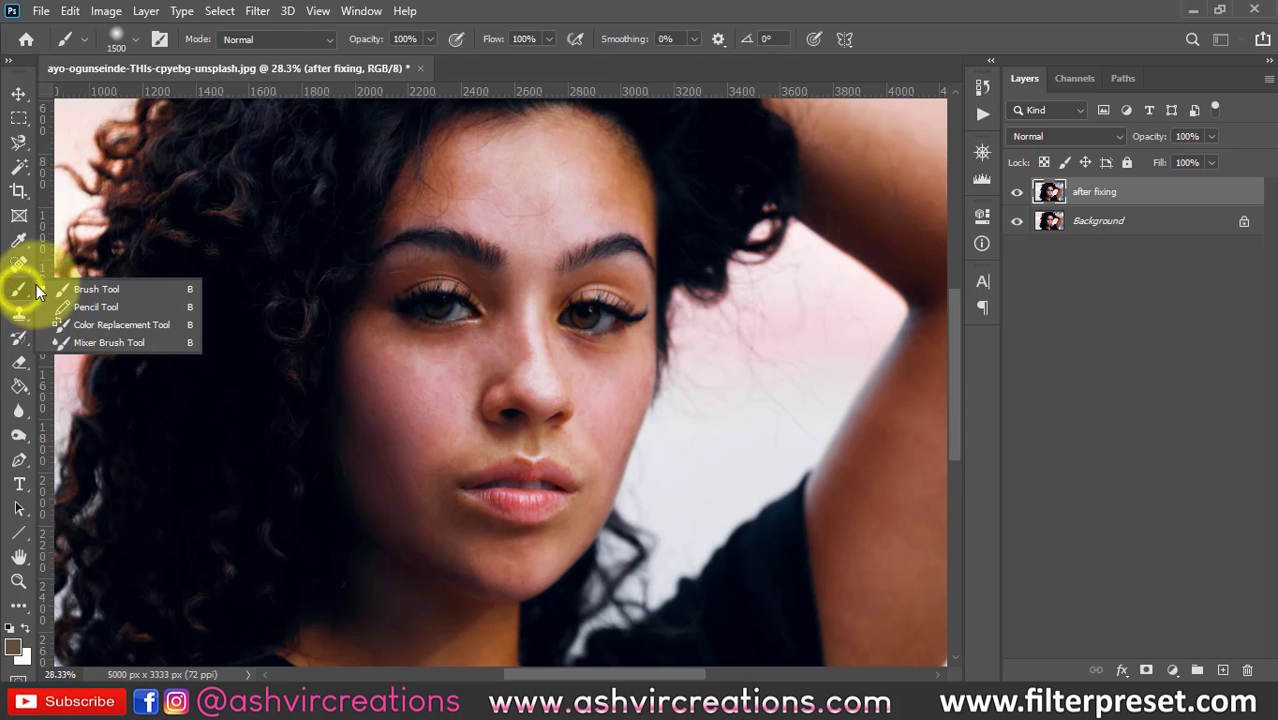
pyautogui.click(92, 343)
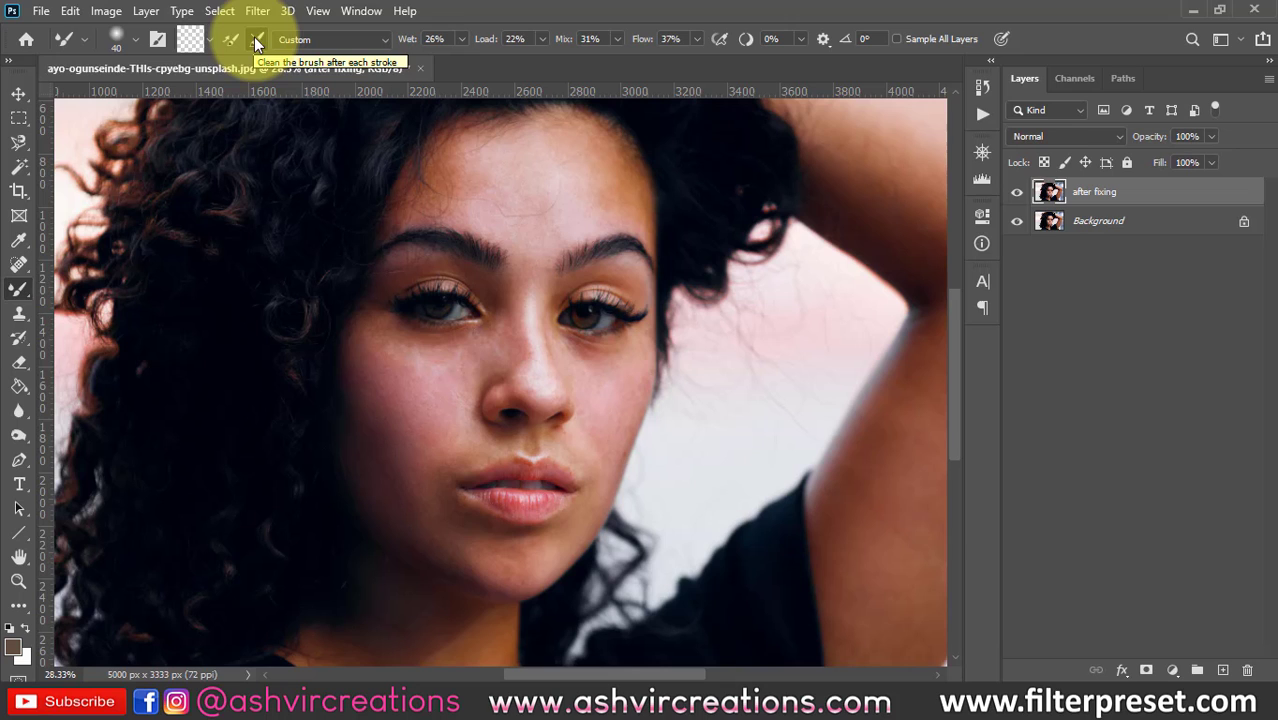
pyautogui.click(198, 39)
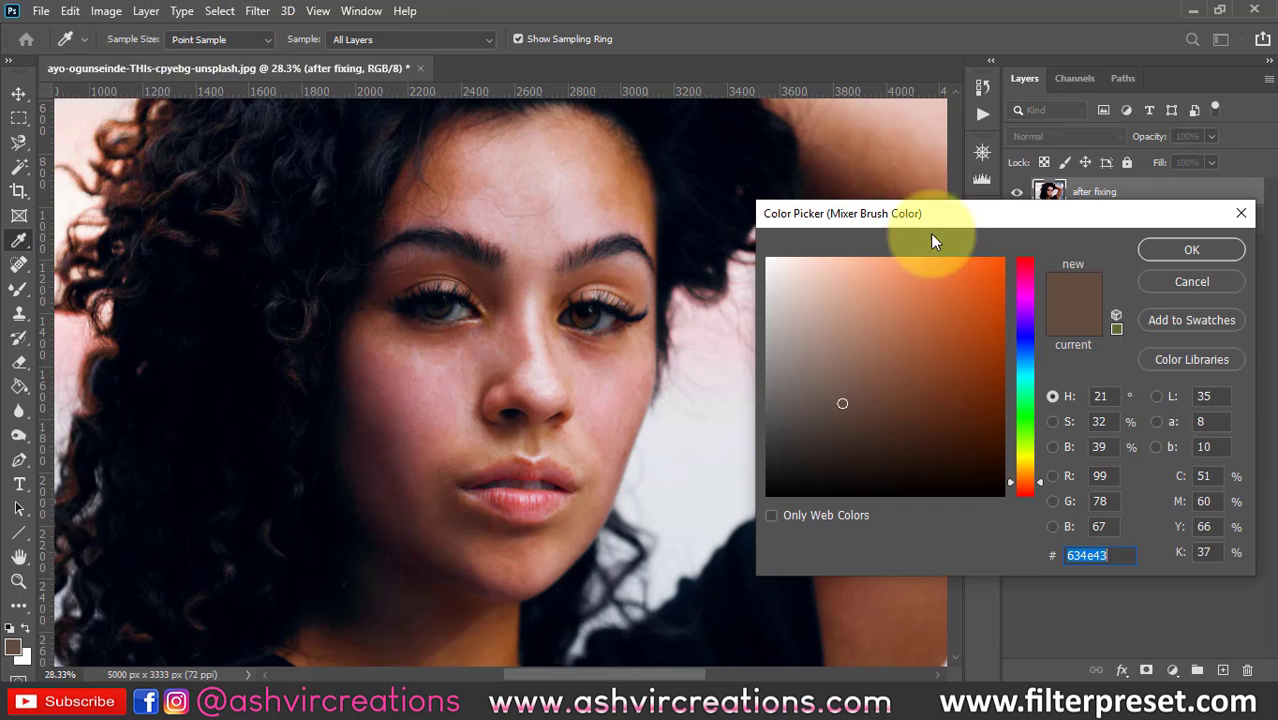
pyautogui.click(1203, 285)
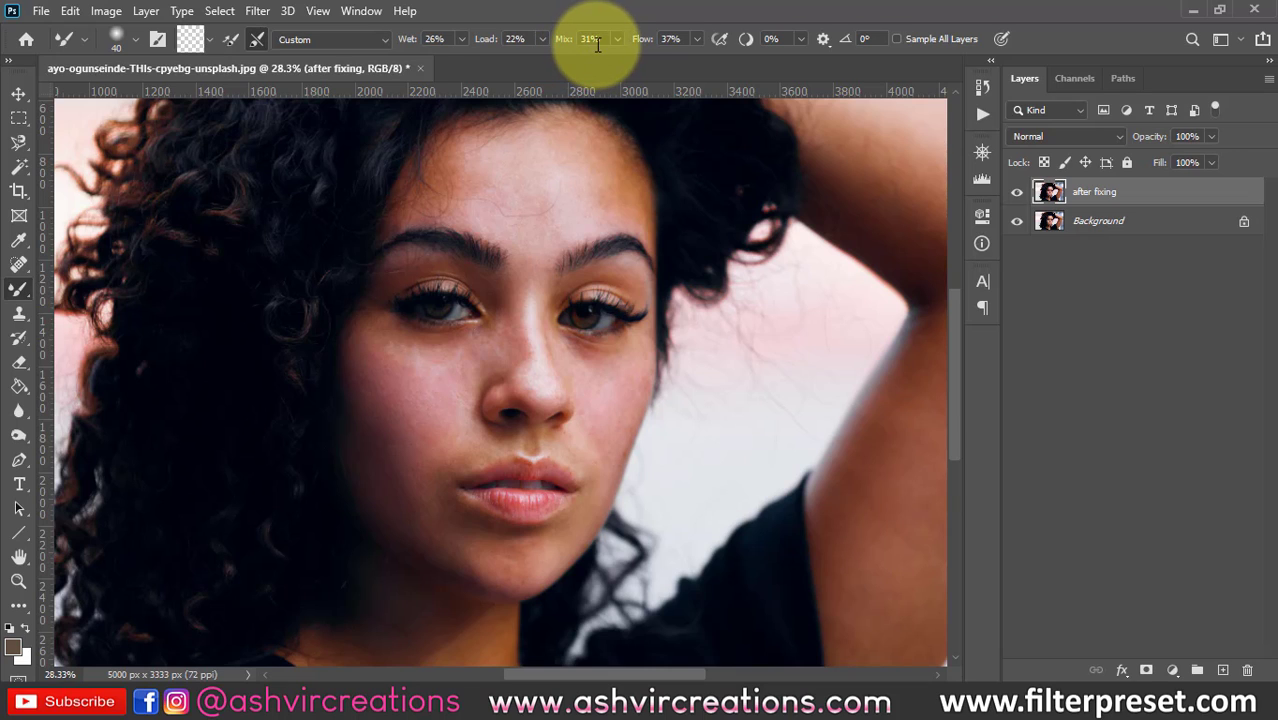
pyautogui.click(666, 39)
pyautogui.press('Return')
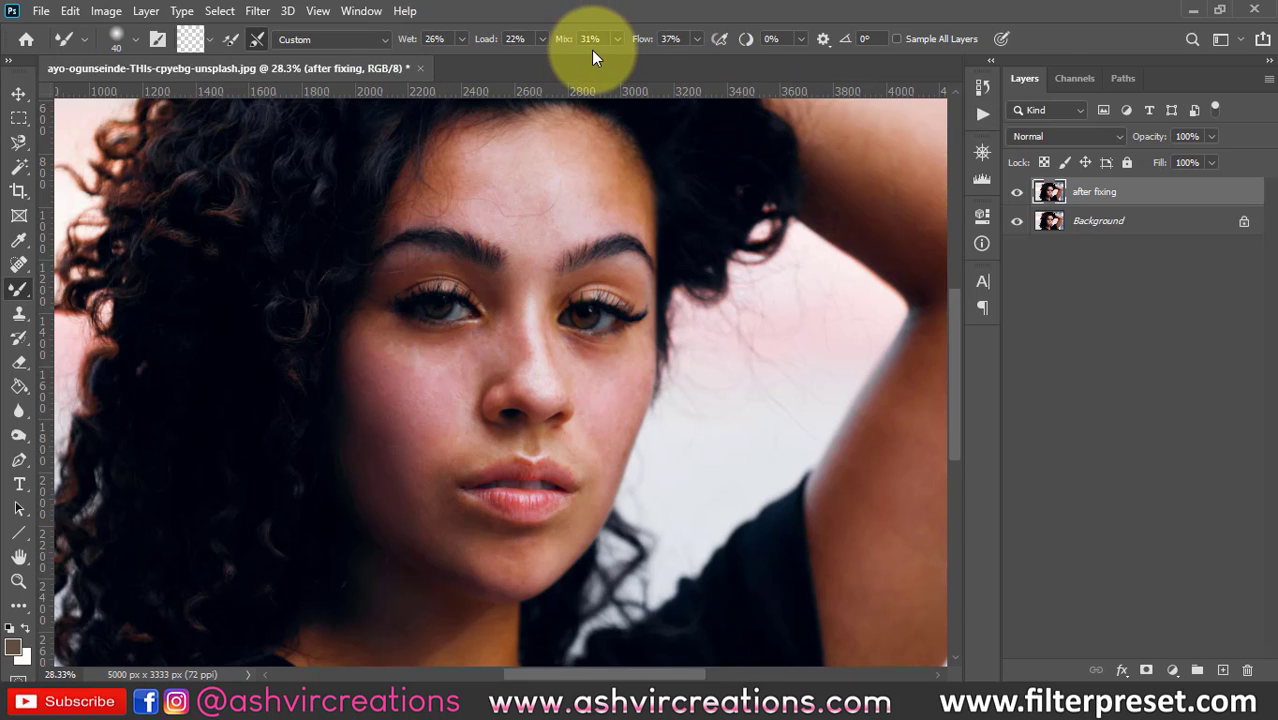
# - Choose the Soft Round tip for the Mixer Brush and enlarge the brush to 175 px
pyautogui.rightClick(518, 187)
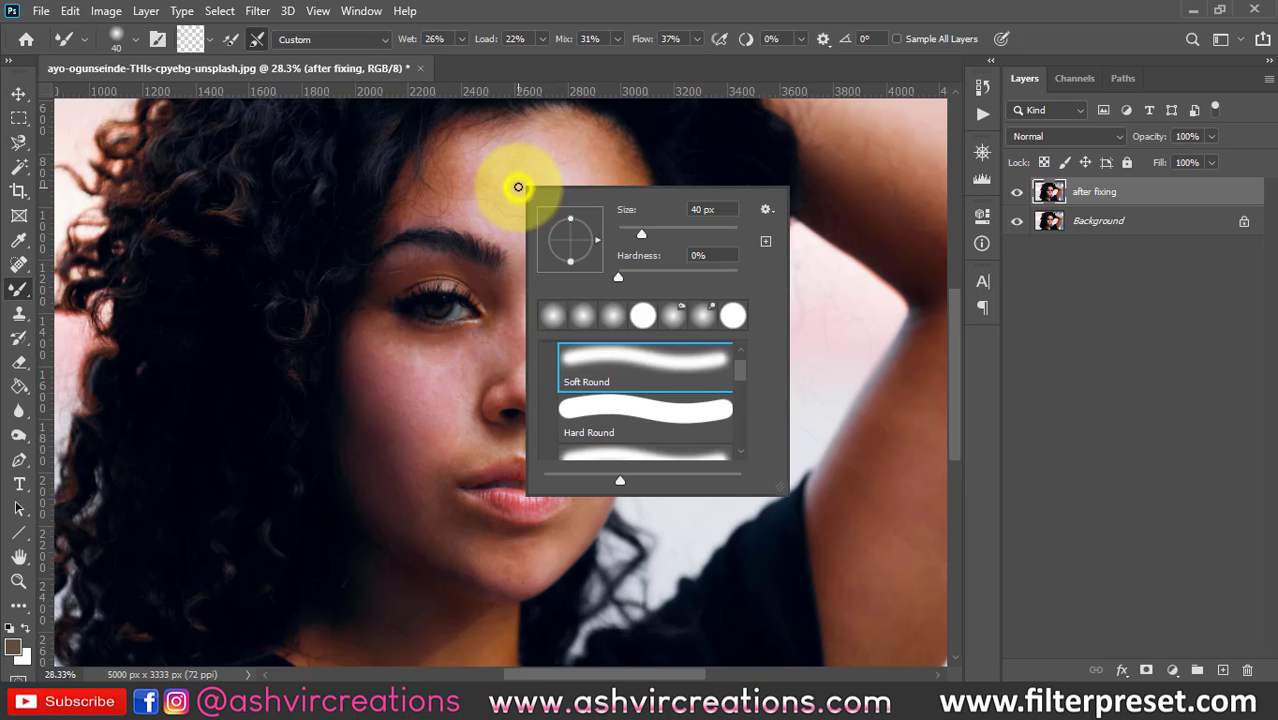
pyautogui.doubleClick(612, 368)
pyautogui.scroll(1, 540, 248)
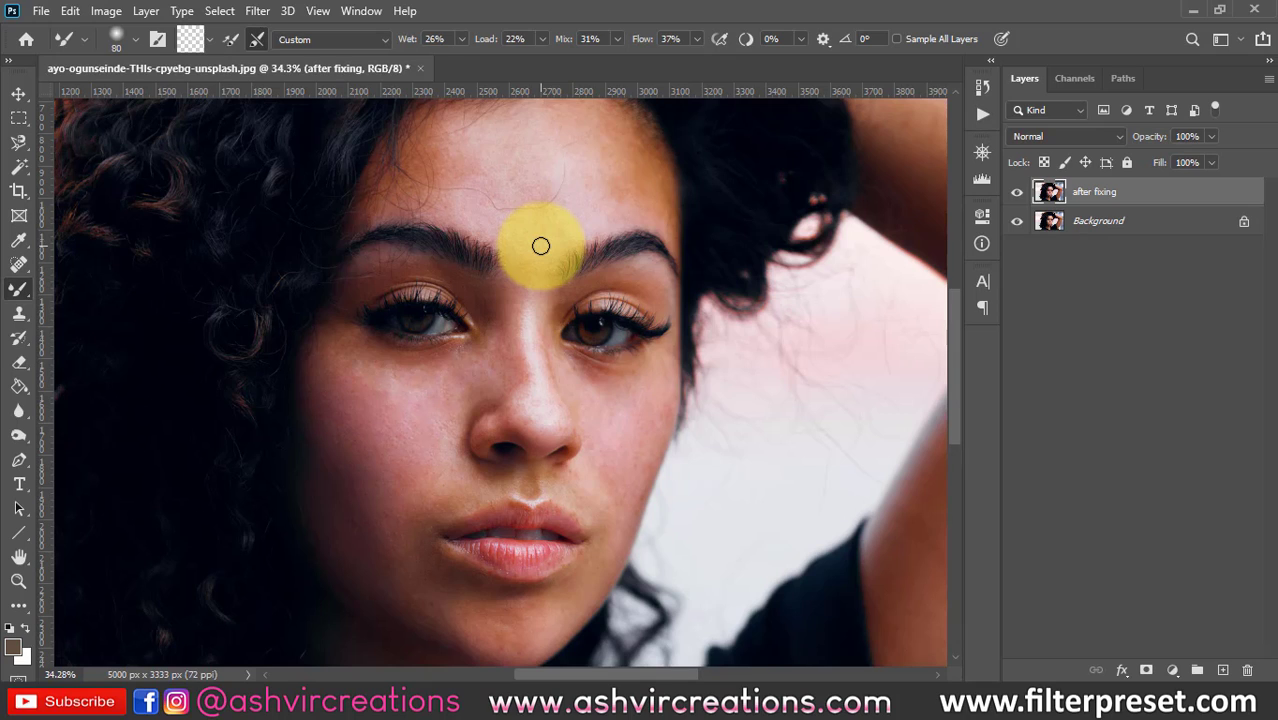
pyautogui.press(']')
pyautogui.press(']')
pyautogui.press(']')
pyautogui.press(']')
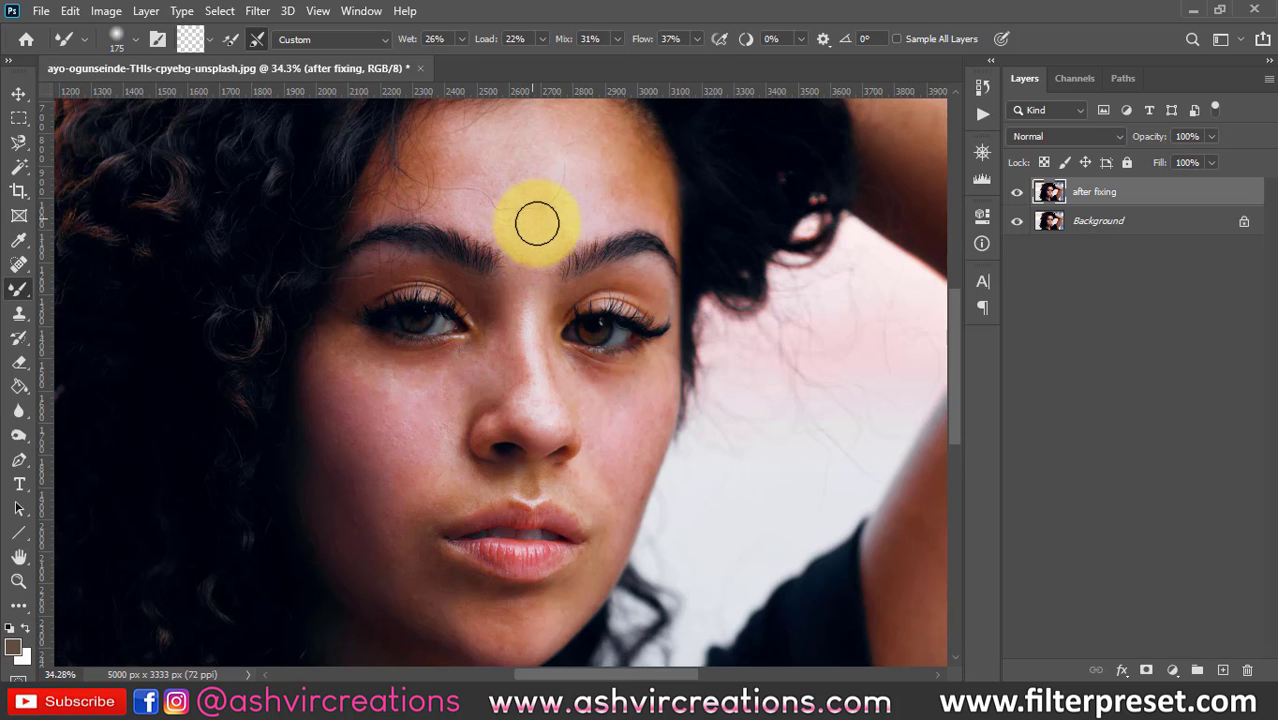
pyautogui.moveTo(551, 234); pyautogui.dragTo(587, 312)
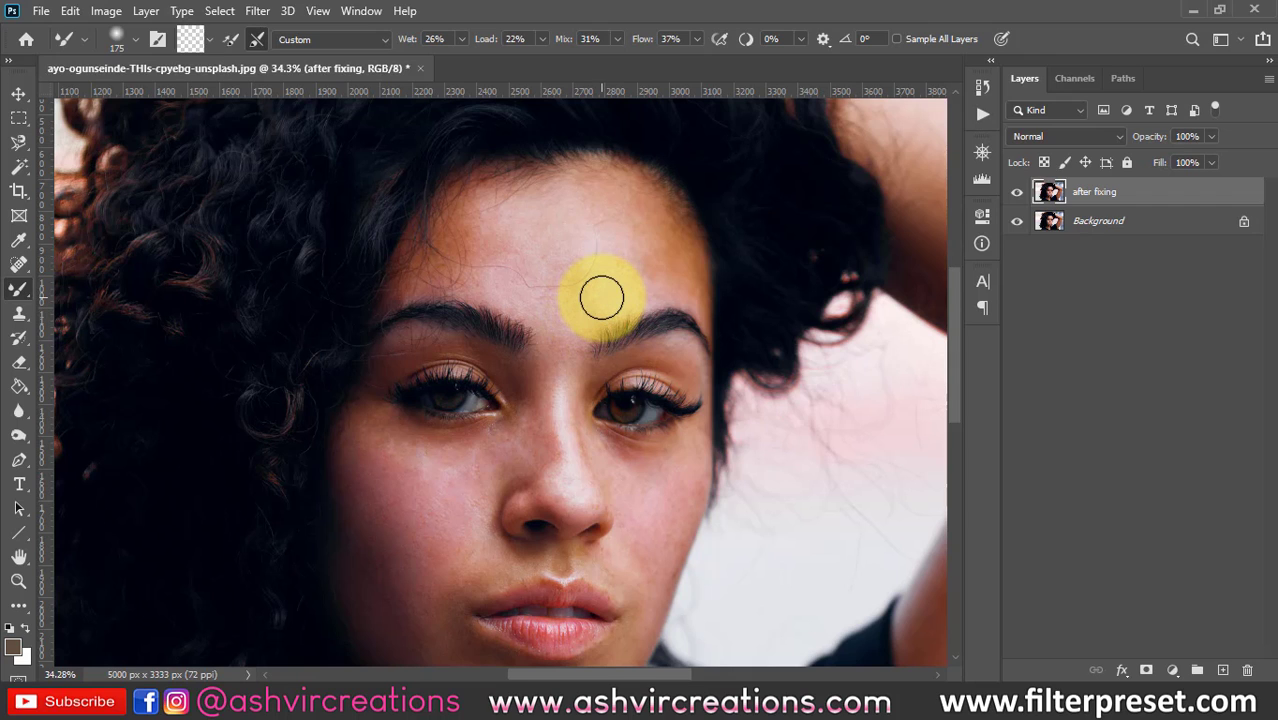
pyautogui.scroll(1, 588, 313)
pyautogui.press(']')
pyautogui.press(']')
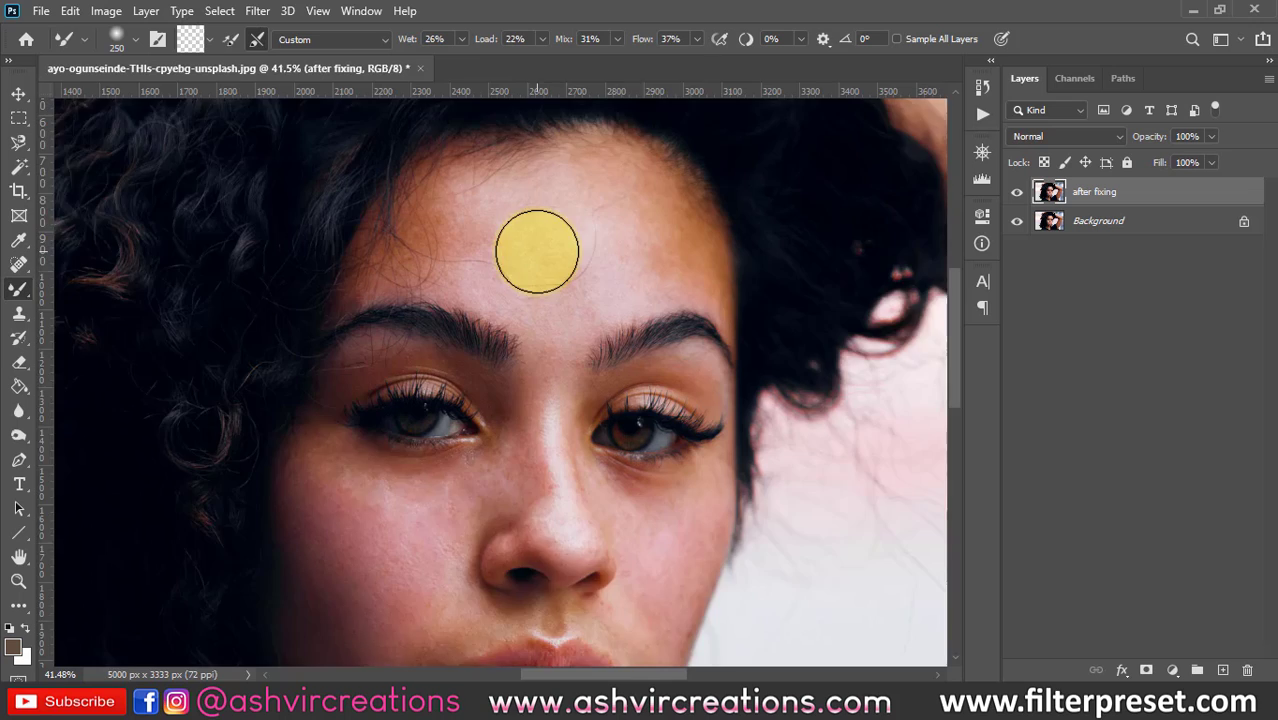
pyautogui.scroll(1, 515, 251)
pyautogui.scroll(-1, 544, 250)
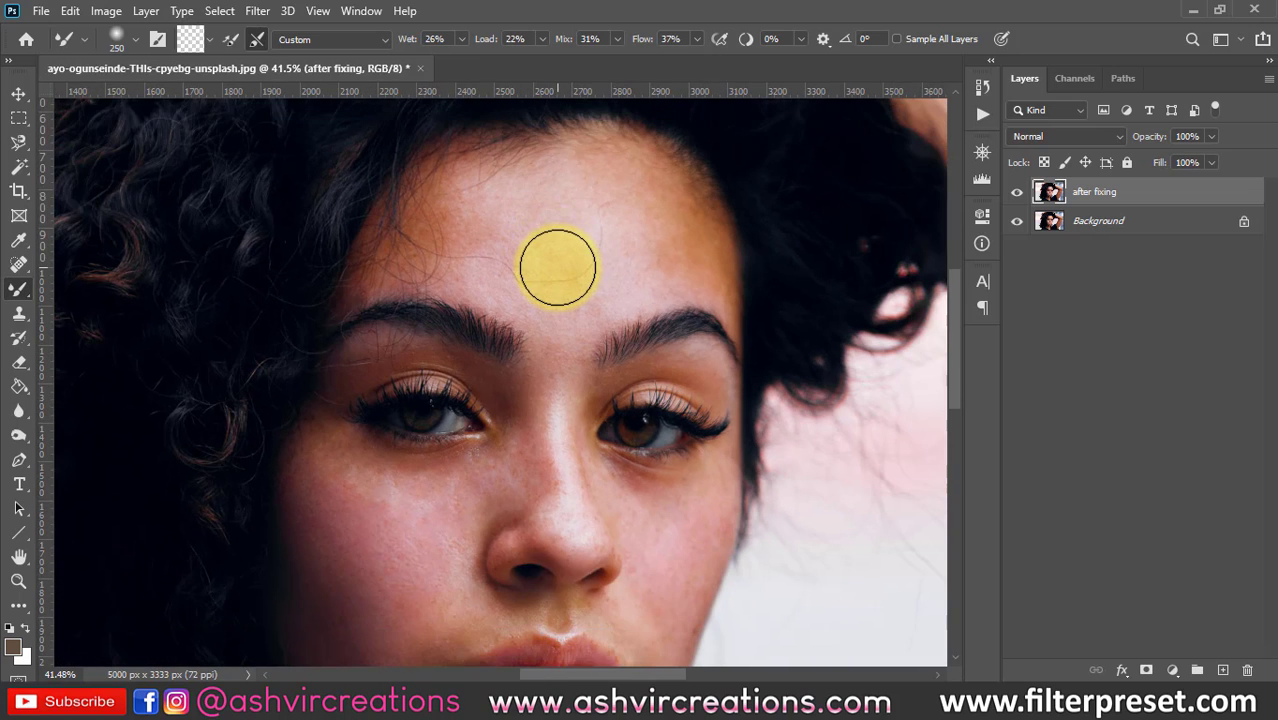
pyautogui.scroll(1, 555, 260)
pyautogui.press('[')
pyautogui.click(620, 268)
pyautogui.hotkey('ctrl', 'z')
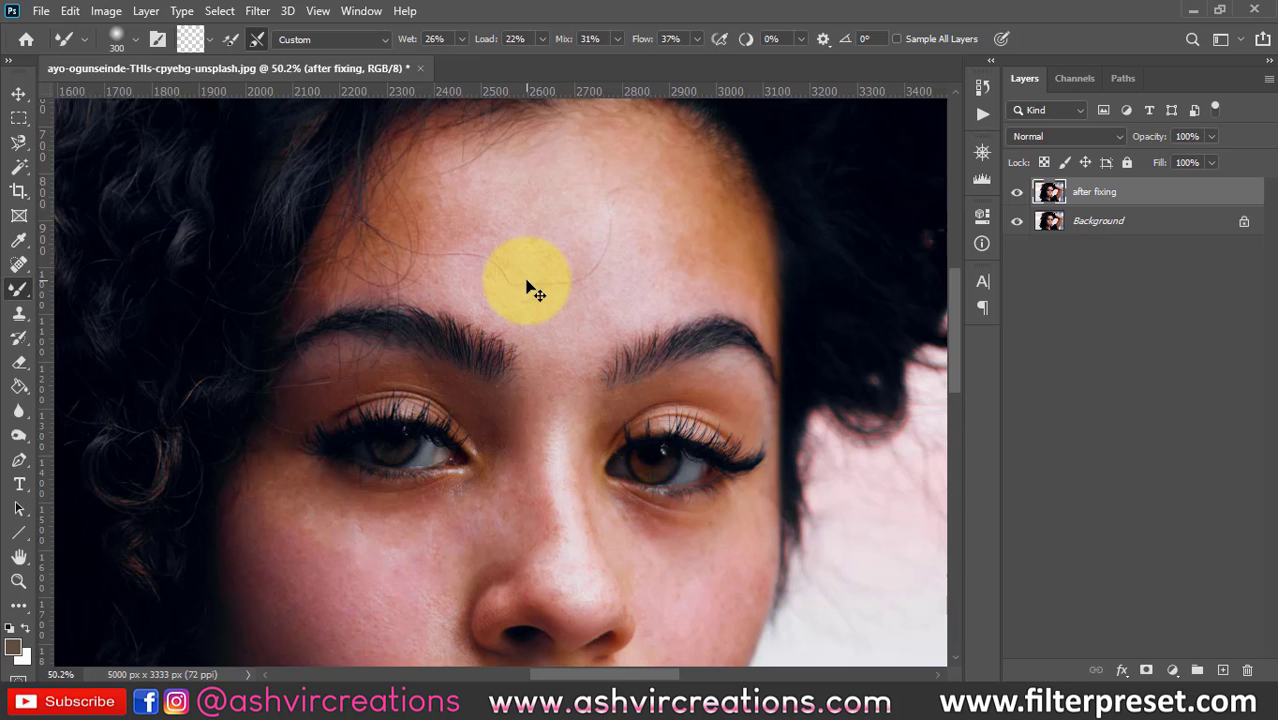
# - Duplicate the "after fixing" layer and rename the copy "smootheing skin"
pyautogui.hotkey('ctrl', 'j')
pyautogui.doubleClick(1100, 190)
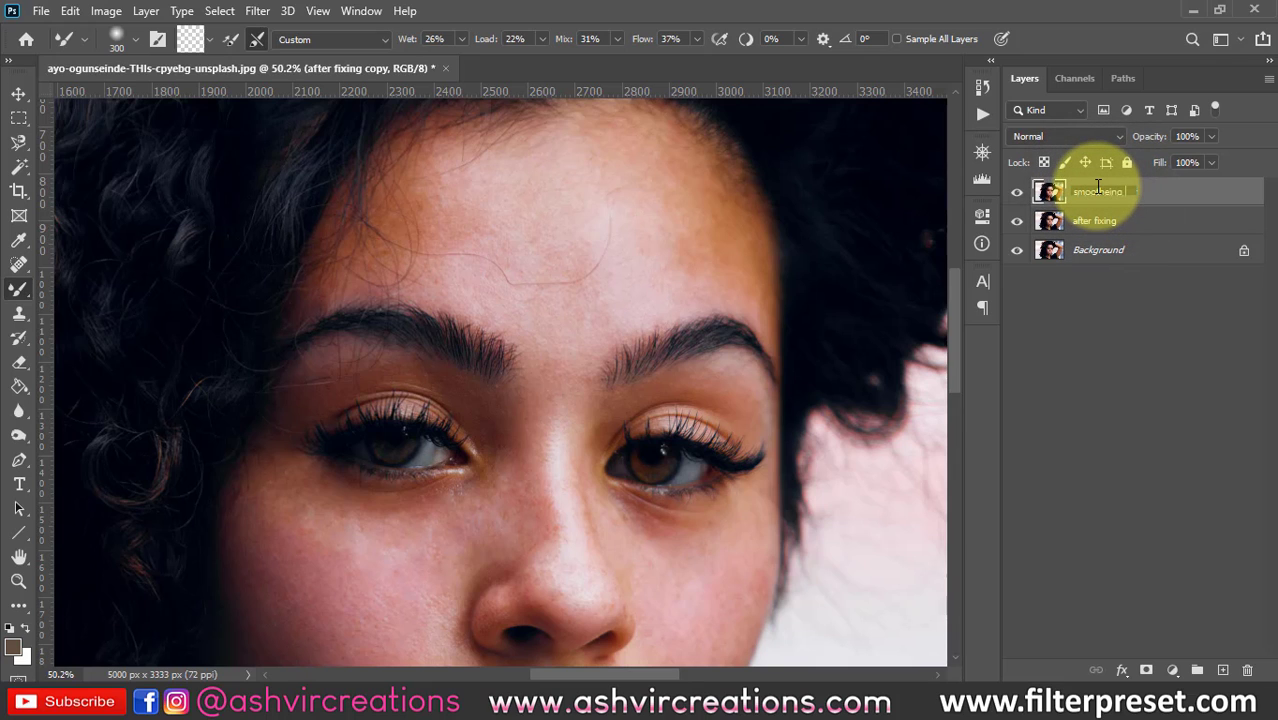
pyautogui.write('smoothening skin')
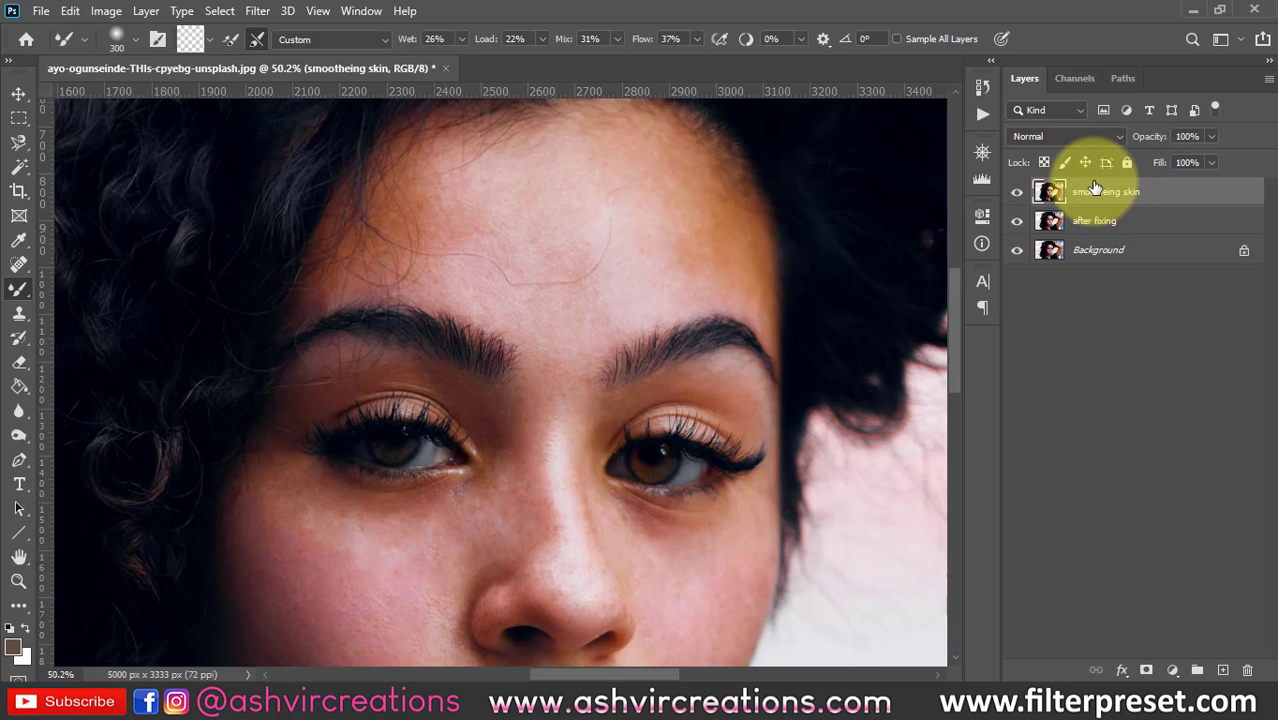
# - Blend the forehead skin smooth on the "smootheing skin" layer, reducing the Mixer Brush to 200 px
pyautogui.moveTo(605, 203)
pyautogui.mouseDown()
pyautogui.moveTo(602, 236)
pyautogui.moveTo(556, 275)
pyautogui.moveTo(560, 307)
pyautogui.moveTo(574, 284)
pyautogui.moveTo(515, 275)
pyautogui.moveTo(665, 254)
pyautogui.moveTo(642, 244)
pyautogui.moveTo(625, 264)
pyautogui.moveTo(559, 427)
pyautogui.moveTo(544, 329)
pyautogui.moveTo(519, 279)
pyautogui.moveTo(541, 300)
pyautogui.moveTo(512, 275)
pyautogui.moveTo(430, 255)
pyautogui.moveTo(542, 234)
pyautogui.moveTo(508, 229)
pyautogui.moveTo(437, 253)
pyautogui.moveTo(474, 191)
pyautogui.moveTo(408, 227)
pyautogui.moveTo(401, 240)
pyautogui.moveTo(501, 189)
pyautogui.moveTo(641, 183)
pyautogui.moveTo(494, 245)
pyautogui.moveTo(563, 221)
pyautogui.moveTo(618, 230)
pyautogui.moveTo(608, 253)
pyautogui.moveTo(621, 197)
pyautogui.moveTo(680, 270)
pyautogui.moveTo(577, 257)
pyautogui.moveTo(700, 284)
pyautogui.moveTo(611, 201)
pyautogui.moveTo(683, 252)
pyautogui.moveTo(629, 290)
pyautogui.moveTo(639, 293)
pyautogui.moveTo(542, 328)
pyautogui.moveTo(590, 252)
pyautogui.moveTo(508, 280)
pyautogui.moveTo(562, 238)
pyautogui.moveTo(490, 236)
pyautogui.moveTo(460, 264)
pyautogui.moveTo(531, 324)
pyautogui.moveTo(476, 298)
pyautogui.moveTo(391, 298)
pyautogui.moveTo(463, 301)
pyautogui.moveTo(540, 375)
pyautogui.moveTo(538, 403)
pyautogui.moveTo(522, 203)
pyautogui.mouseUp()
pyautogui.scroll(2, 565, 277)
pyautogui.scroll(-2, 539, 304)
pyautogui.press(']')
pyautogui.press('[')
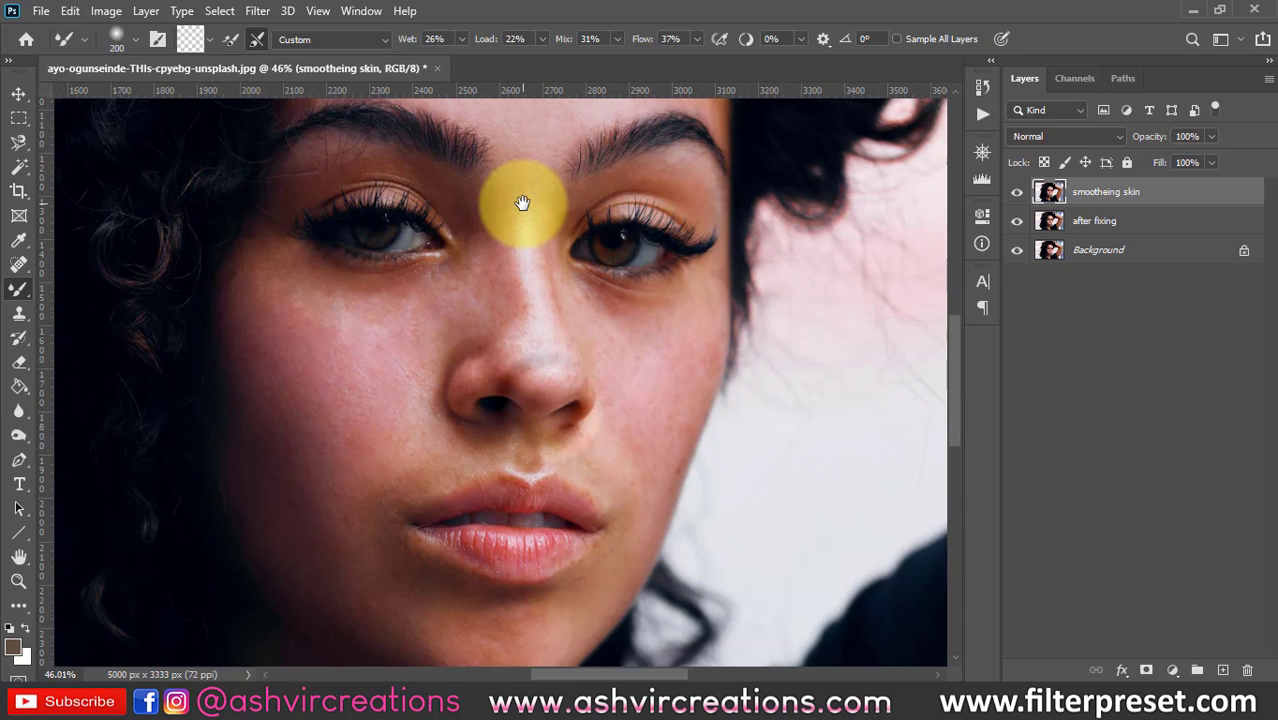
# - Smooth the skin from between the eyebrows down to the cheek with a smaller Mixer Brush
pyautogui.press('l')
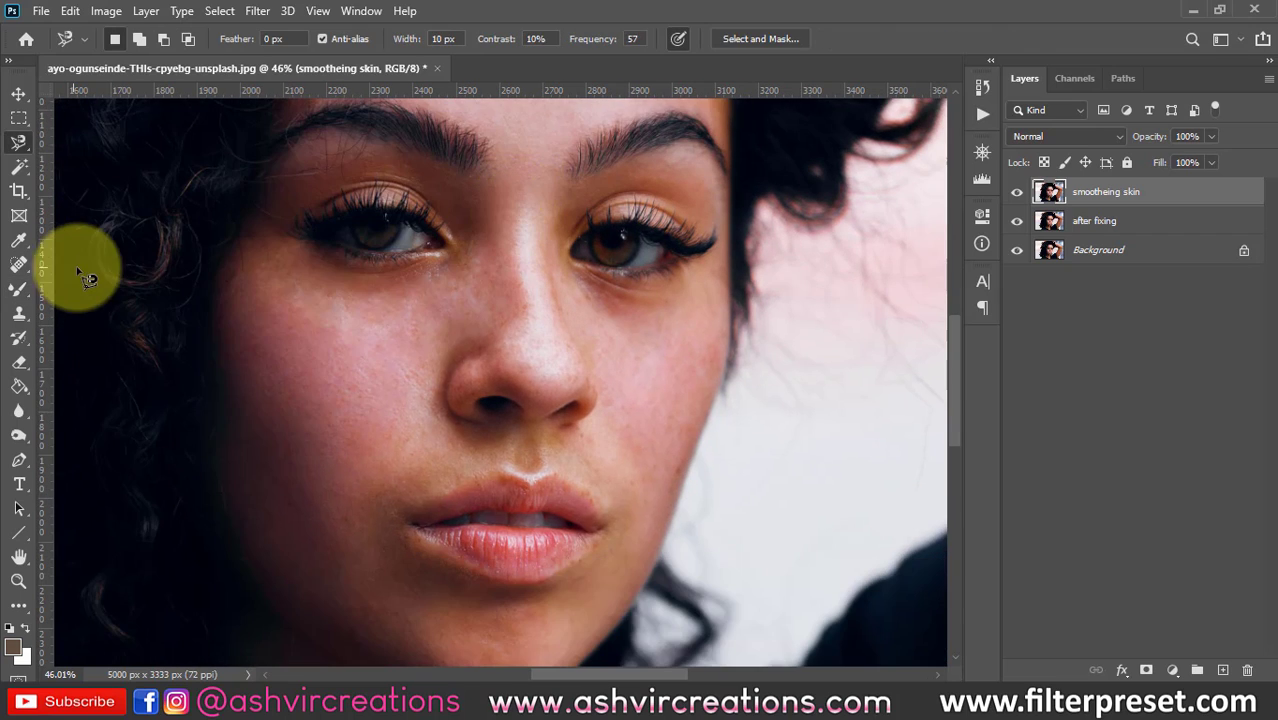
pyautogui.press('b')
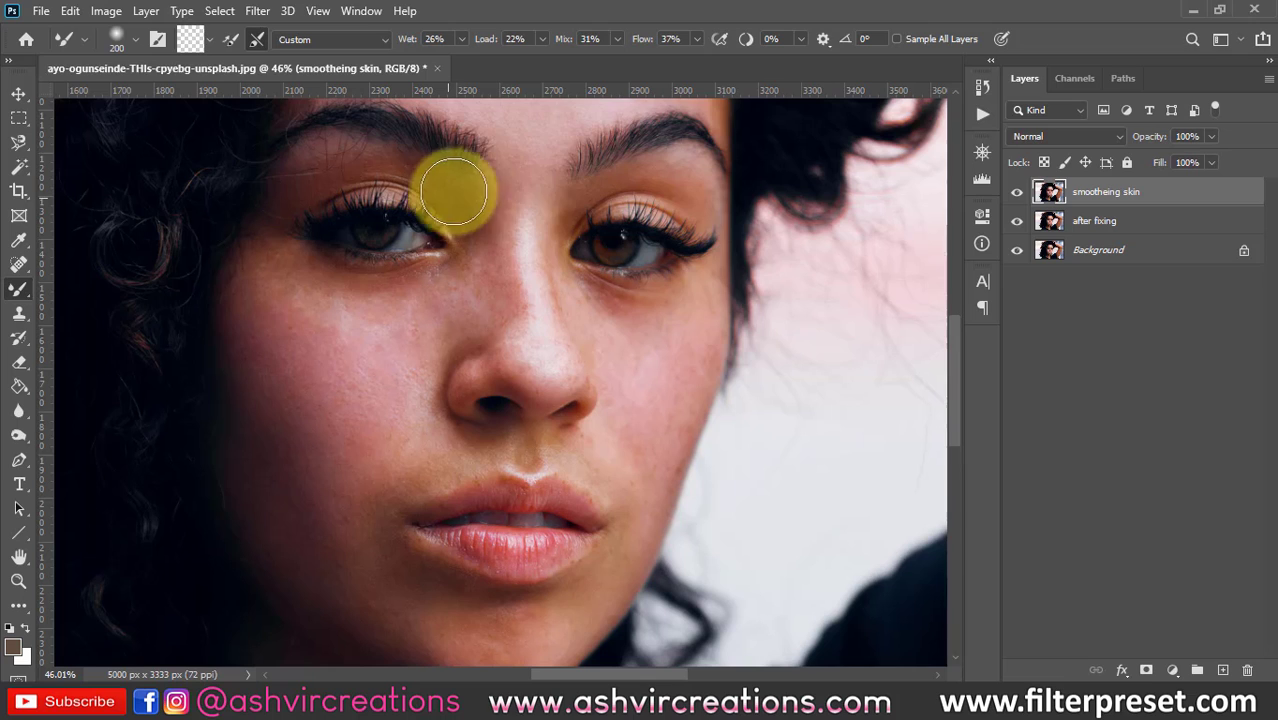
pyautogui.press('[')
pyautogui.press('[')
pyautogui.press('[')
pyautogui.moveTo(526, 184)
pyautogui.mouseDown()
pyautogui.moveTo(487, 233)
pyautogui.moveTo(544, 119)
pyautogui.moveTo(526, 213)
pyautogui.moveTo(533, 259)
pyautogui.moveTo(548, 197)
pyautogui.moveTo(534, 283)
pyautogui.moveTo(511, 261)
pyautogui.moveTo(515, 323)
pyautogui.moveTo(509, 246)
pyautogui.moveTo(510, 356)
pyautogui.moveTo(555, 366)
pyautogui.moveTo(518, 238)
pyautogui.moveTo(497, 300)
pyautogui.moveTo(486, 260)
pyautogui.moveTo(436, 315)
pyautogui.moveTo(459, 277)
pyautogui.moveTo(424, 293)
pyautogui.moveTo(443, 298)
pyautogui.moveTo(478, 265)
pyautogui.moveTo(475, 332)
pyautogui.moveTo(487, 320)
pyautogui.moveTo(489, 231)
pyautogui.moveTo(473, 339)
pyautogui.moveTo(446, 351)
pyautogui.moveTo(444, 316)
pyautogui.moveTo(475, 261)
pyautogui.moveTo(399, 319)
pyautogui.moveTo(402, 309)
pyautogui.moveTo(415, 407)
pyautogui.moveTo(409, 317)
pyautogui.moveTo(401, 354)
pyautogui.moveTo(308, 290)
pyautogui.moveTo(377, 310)
pyautogui.moveTo(349, 320)
pyautogui.moveTo(274, 293)
pyautogui.moveTo(379, 443)
pyautogui.moveTo(359, 327)
pyautogui.moveTo(287, 290)
pyautogui.moveTo(272, 329)
pyautogui.moveTo(280, 394)
pyautogui.moveTo(318, 450)
pyautogui.moveTo(316, 350)
pyautogui.moveTo(355, 459)
pyautogui.moveTo(420, 365)
pyautogui.moveTo(434, 382)
pyautogui.moveTo(314, 345)
pyautogui.moveTo(428, 357)
pyautogui.moveTo(445, 465)
pyautogui.moveTo(411, 472)
pyautogui.moveTo(451, 448)
pyautogui.moveTo(351, 514)
pyautogui.moveTo(287, 485)
pyautogui.moveTo(337, 536)
pyautogui.moveTo(277, 414)
pyautogui.moveTo(408, 491)
pyautogui.moveTo(380, 408)
pyautogui.moveTo(436, 337)
pyautogui.moveTo(357, 389)
pyautogui.moveTo(371, 363)
pyautogui.moveTo(431, 391)
pyautogui.moveTo(338, 410)
pyautogui.mouseUp()
# - Smooth the lower cheek up to the area beside the nose, adjusting the Mixer Brush size as needed
pyautogui.press(']')
pyautogui.press(']')
pyautogui.press('[')
pyautogui.press('[')
pyautogui.moveTo(358, 468)
pyautogui.mouseDown()
pyautogui.moveTo(388, 475)
pyautogui.moveTo(377, 504)
pyautogui.moveTo(331, 483)
pyautogui.moveTo(403, 530)
pyautogui.moveTo(382, 517)
pyautogui.moveTo(454, 540)
pyautogui.moveTo(432, 509)
pyautogui.moveTo(512, 504)
pyautogui.moveTo(491, 514)
pyautogui.moveTo(506, 516)
pyautogui.moveTo(650, 358)
pyautogui.moveTo(539, 294)
pyautogui.moveTo(525, 269)
pyautogui.moveTo(500, 381)
pyautogui.moveTo(466, 430)
pyautogui.moveTo(517, 469)
pyautogui.moveTo(526, 456)
pyautogui.moveTo(556, 484)
pyautogui.moveTo(580, 452)
pyautogui.moveTo(542, 316)
pyautogui.moveTo(596, 380)
pyautogui.moveTo(592, 346)
pyautogui.moveTo(531, 318)
pyautogui.moveTo(499, 243)
pyautogui.moveTo(527, 329)
pyautogui.moveTo(527, 317)
pyautogui.moveTo(566, 337)
pyautogui.moveTo(586, 369)
pyautogui.moveTo(633, 361)
pyautogui.moveTo(646, 337)
pyautogui.moveTo(603, 424)
pyautogui.moveTo(657, 353)
pyautogui.moveTo(596, 439)
pyautogui.moveTo(582, 402)
pyautogui.moveTo(615, 482)
pyautogui.moveTo(648, 387)
pyautogui.moveTo(609, 524)
pyautogui.moveTo(589, 430)
pyautogui.moveTo(568, 459)
pyautogui.moveTo(533, 437)
pyautogui.moveTo(503, 369)
pyautogui.moveTo(494, 384)
pyautogui.moveTo(468, 374)
pyautogui.moveTo(501, 387)
pyautogui.moveTo(471, 359)
pyautogui.moveTo(498, 360)
pyautogui.moveTo(521, 381)
pyautogui.moveTo(506, 361)
pyautogui.moveTo(424, 387)
pyautogui.moveTo(411, 410)
pyautogui.moveTo(426, 386)
pyautogui.moveTo(415, 410)
pyautogui.moveTo(516, 371)
pyautogui.moveTo(508, 360)
pyautogui.moveTo(419, 386)
pyautogui.moveTo(413, 408)
pyautogui.moveTo(451, 381)
pyautogui.moveTo(414, 408)
pyautogui.moveTo(456, 357)
pyautogui.moveTo(499, 403)
pyautogui.moveTo(487, 377)
pyautogui.moveTo(436, 368)
pyautogui.moveTo(441, 337)
pyautogui.mouseUp()
# - Smooth the skin around the eyes and below the eyebrows with a small Mixer Brush, ending at 100 px
pyautogui.press('[')
pyautogui.moveTo(432, 252)
pyautogui.mouseDown()
pyautogui.moveTo(488, 204)
pyautogui.moveTo(435, 232)
pyautogui.moveTo(405, 193)
pyautogui.moveTo(406, 216)
pyautogui.moveTo(388, 194)
pyautogui.moveTo(319, 173)
pyautogui.moveTo(369, 191)
pyautogui.moveTo(270, 193)
pyautogui.moveTo(232, 245)
pyautogui.moveTo(235, 273)
pyautogui.moveTo(563, 276)
pyautogui.moveTo(584, 203)
pyautogui.mouseUp()
pyautogui.press(']')
pyautogui.press(']')
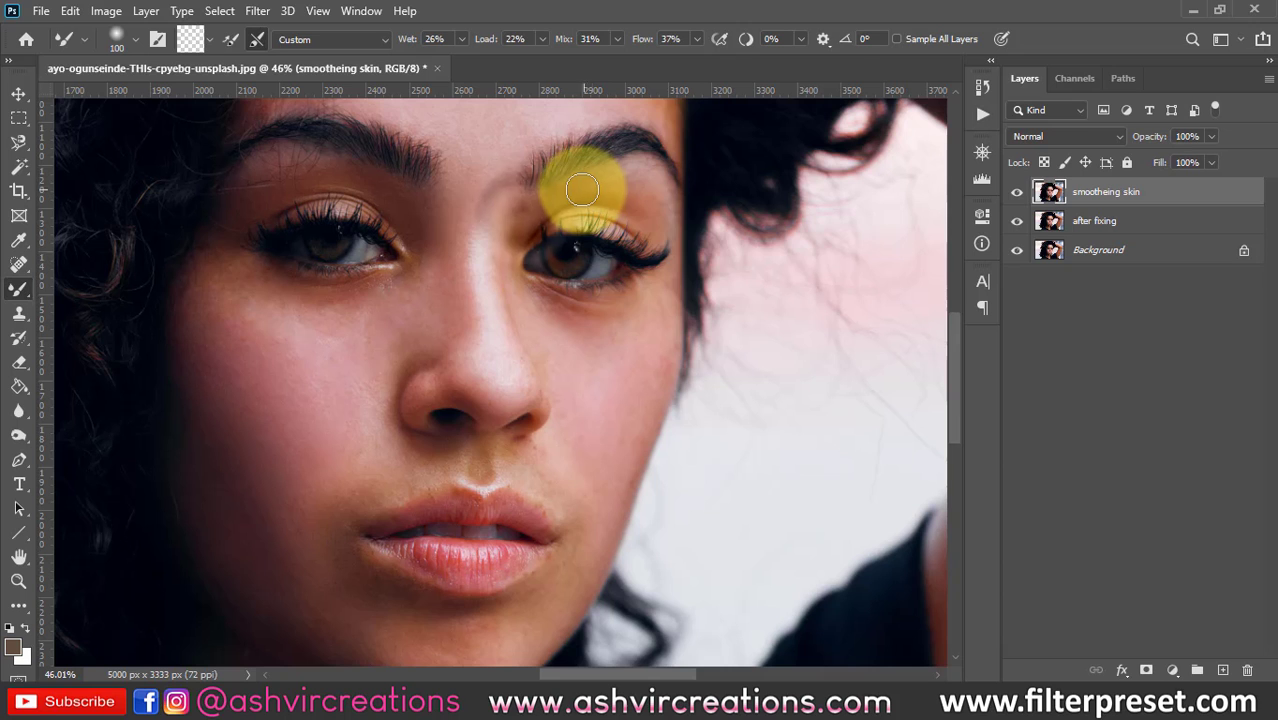
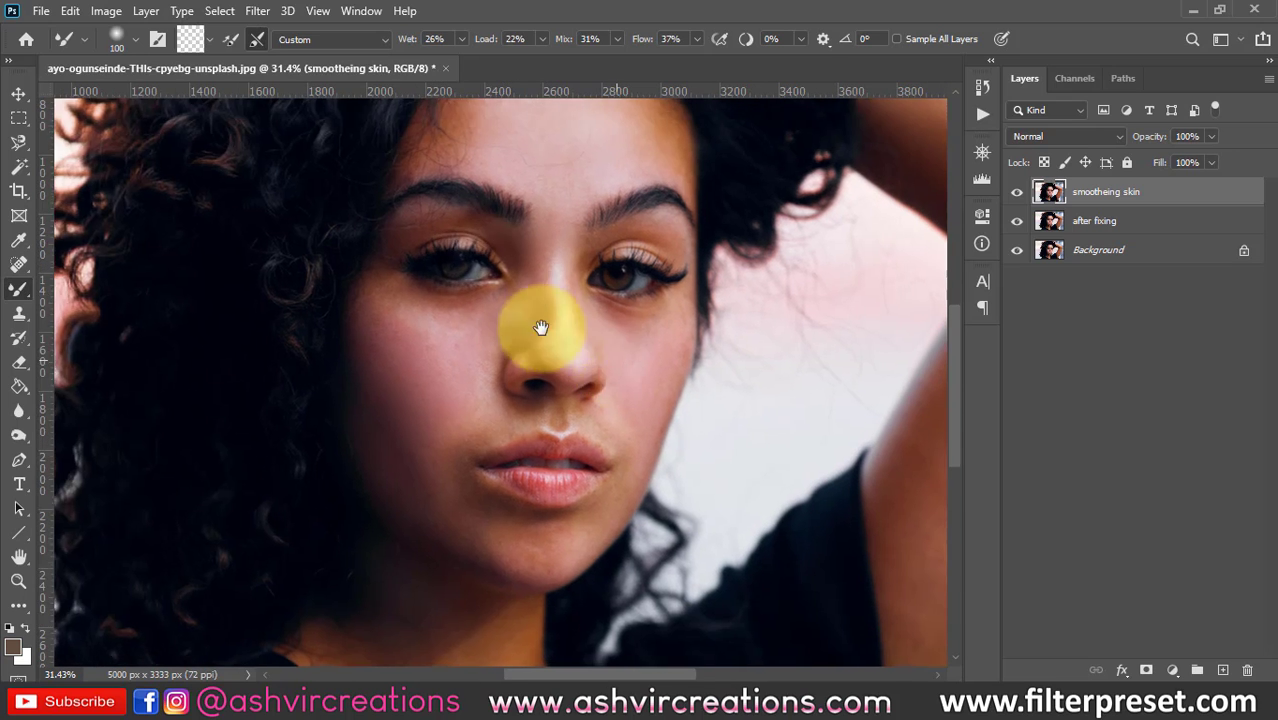
# - Compare the face before and after smoothing by toggling the "smootheing skin" layer's visibility
pyautogui.moveTo(541, 328); pyautogui.dragTo(522, 414)
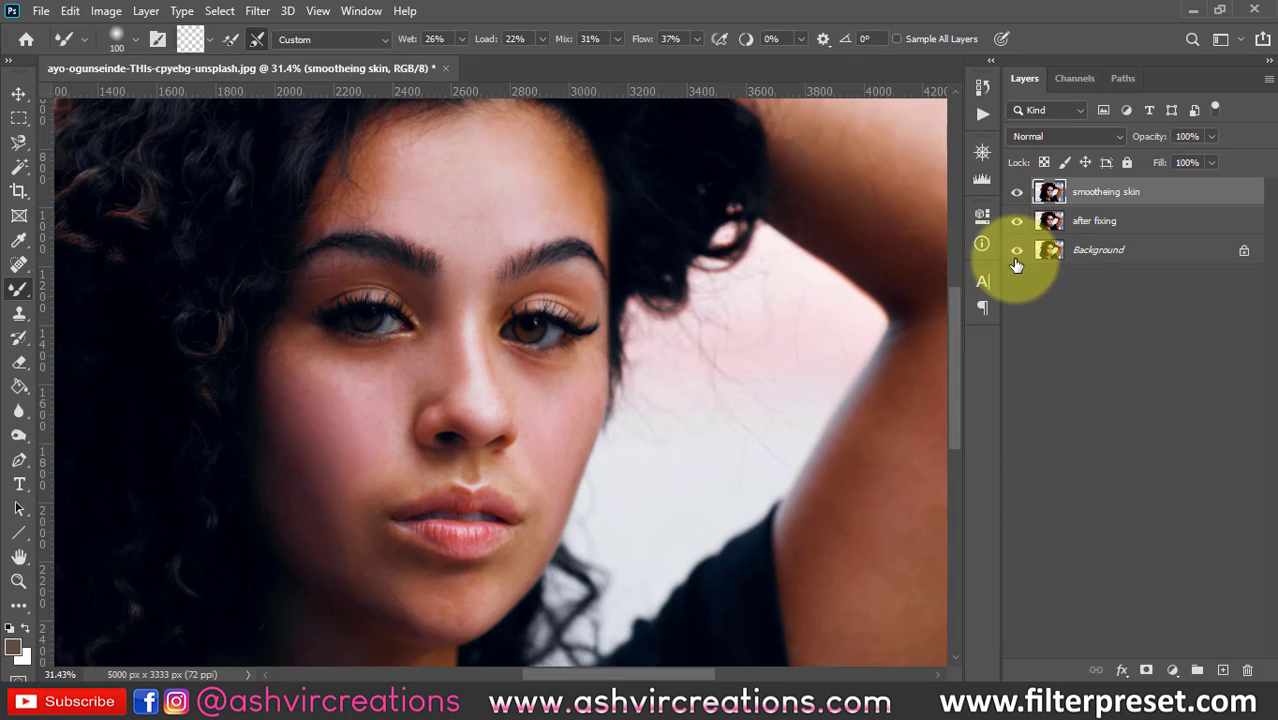
pyautogui.press('v')
pyautogui.click(1018, 192)
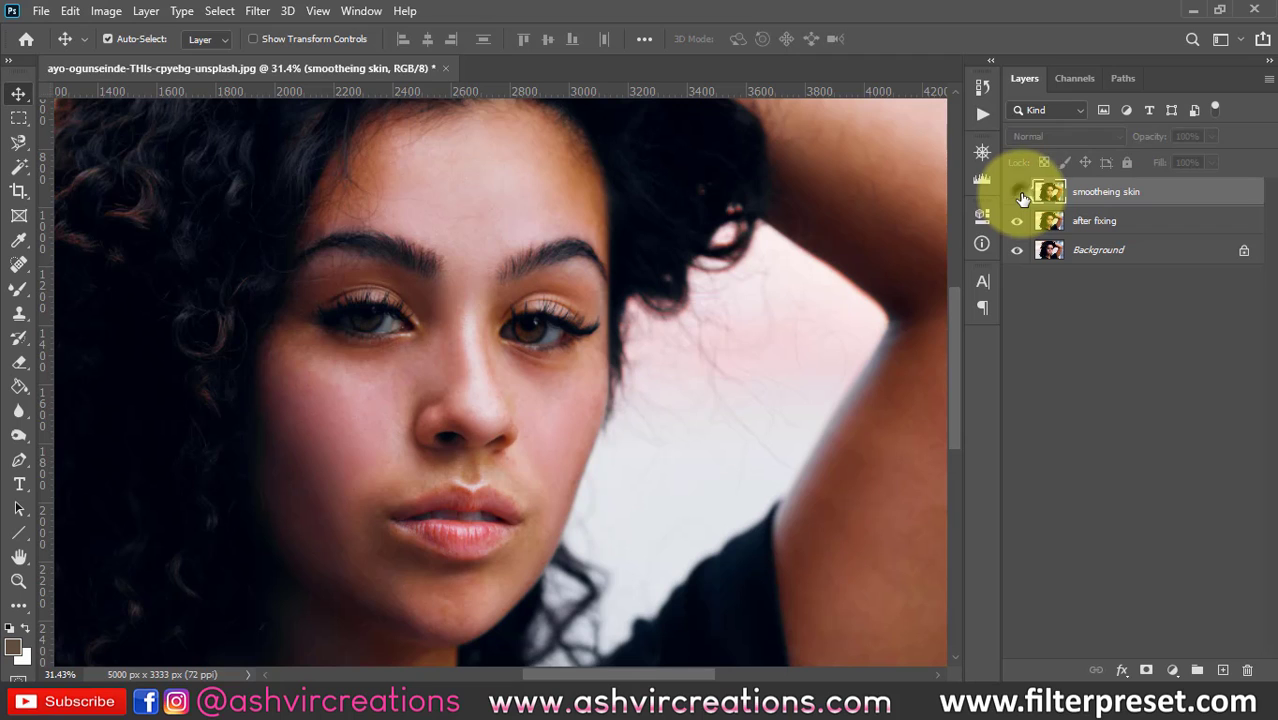
pyautogui.scroll(1, 548, 357)
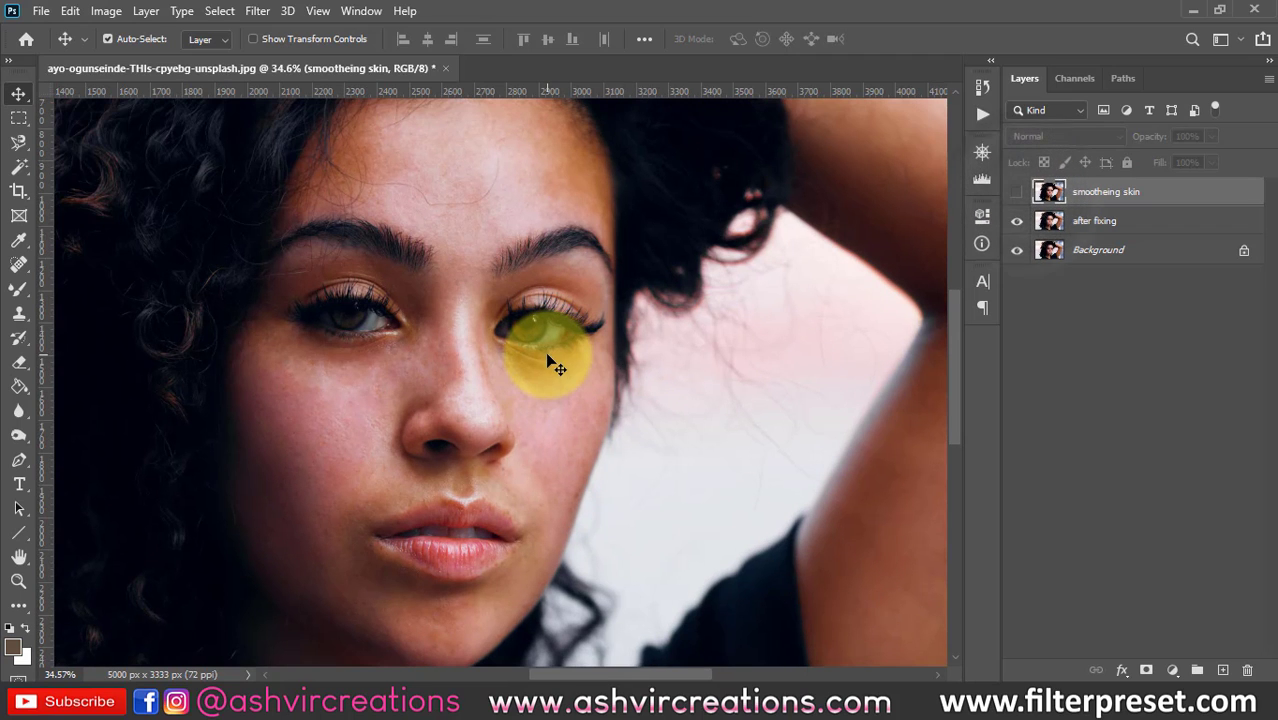
pyautogui.click(1019, 193)
pyautogui.click(1019, 193)
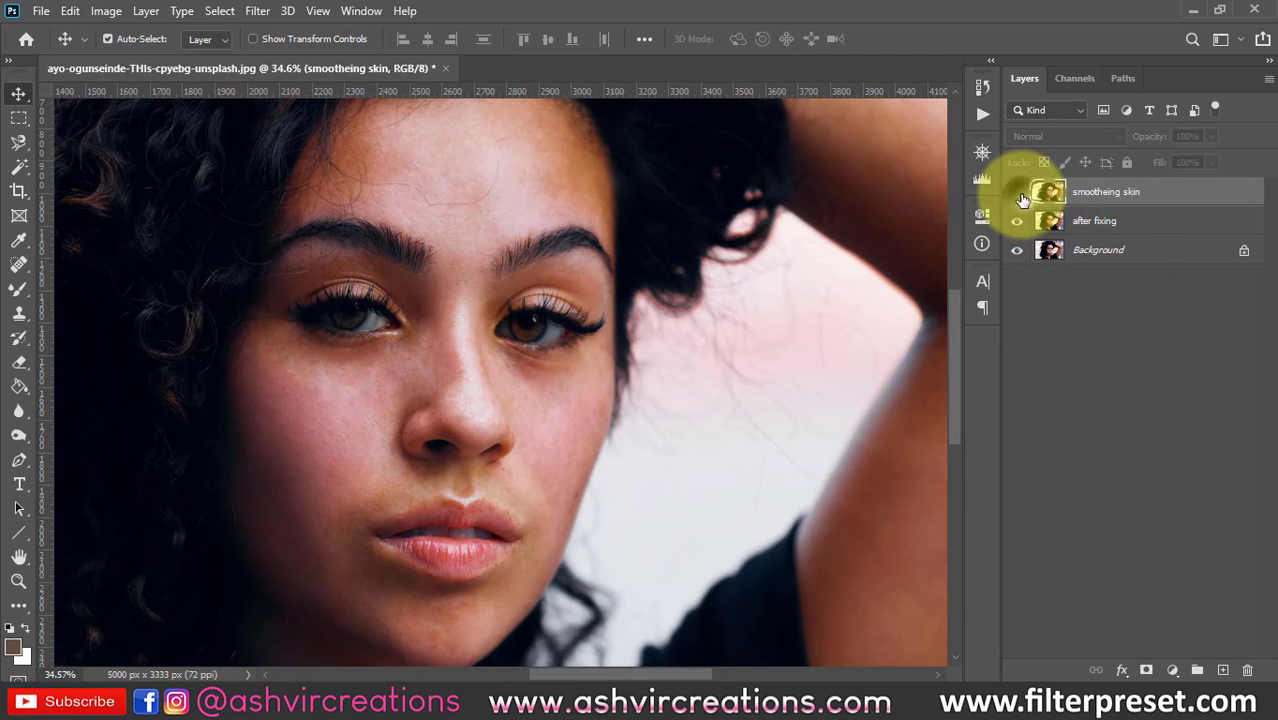
# - Examine the smoothed face closely, comparing it with the "smootheing skin" layer shown and hidden
pyautogui.click(1018, 192)
pyautogui.moveTo(640, 300); pyautogui.dragTo(765, 320)
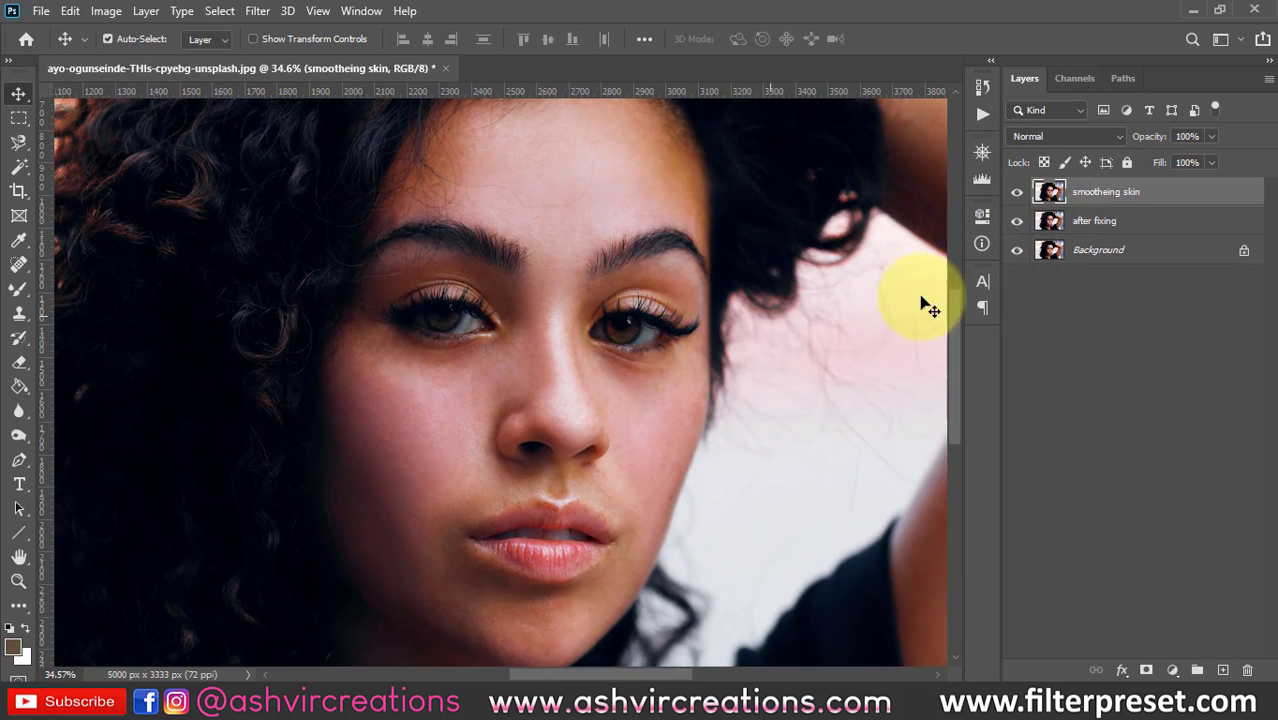
pyautogui.scroll(1, 927, 214)
pyautogui.scroll(1, 713, 342)
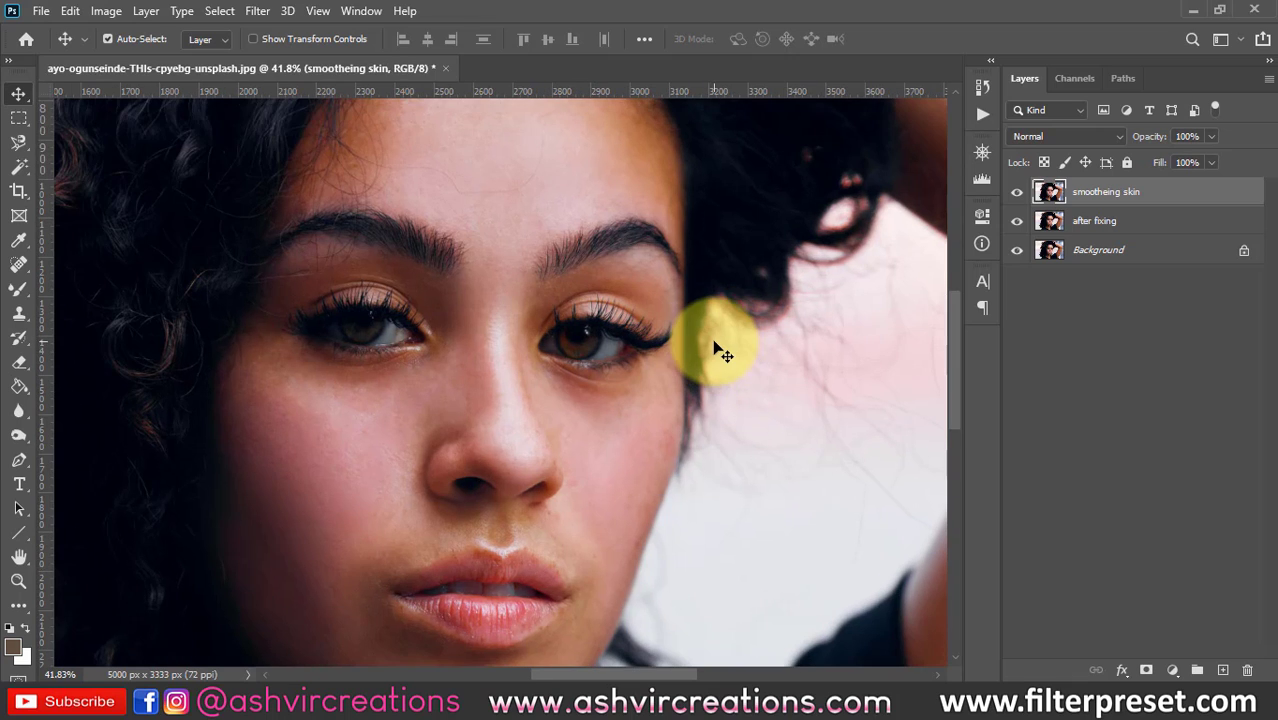
pyautogui.moveTo(728, 356); pyautogui.dragTo(727, 346)
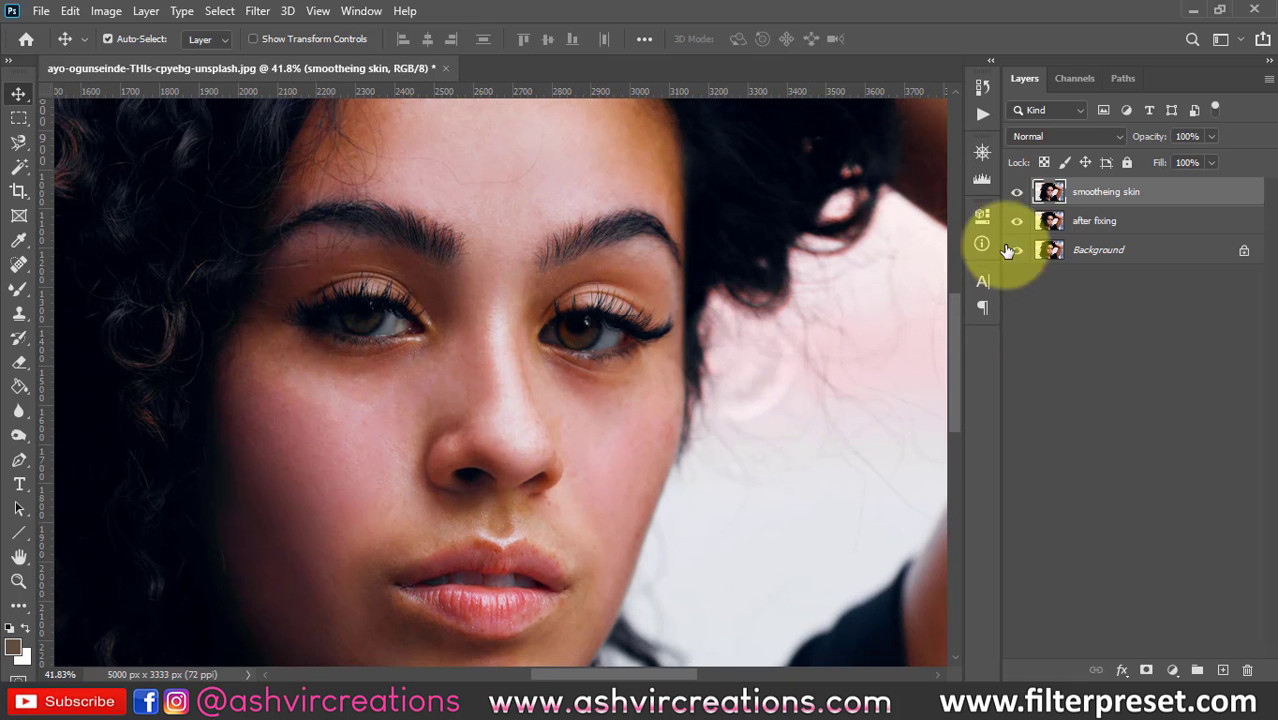
pyautogui.click(1014, 195)
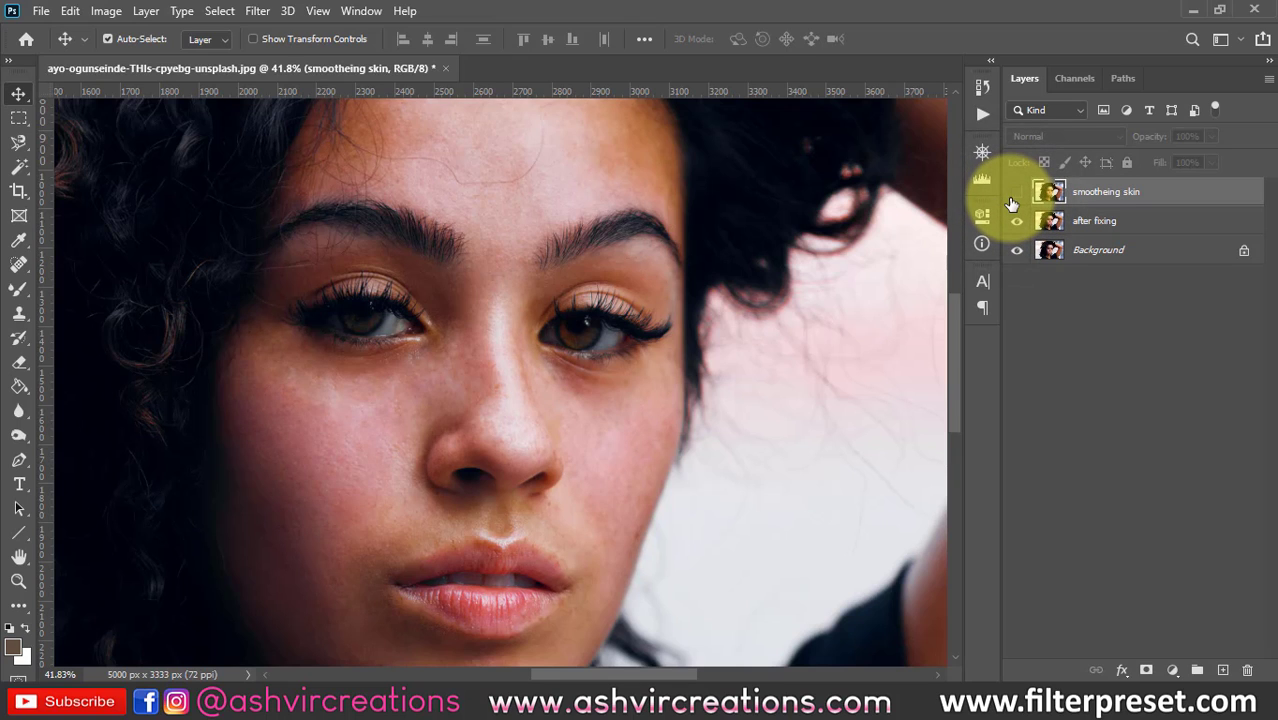
pyautogui.click(1013, 194)
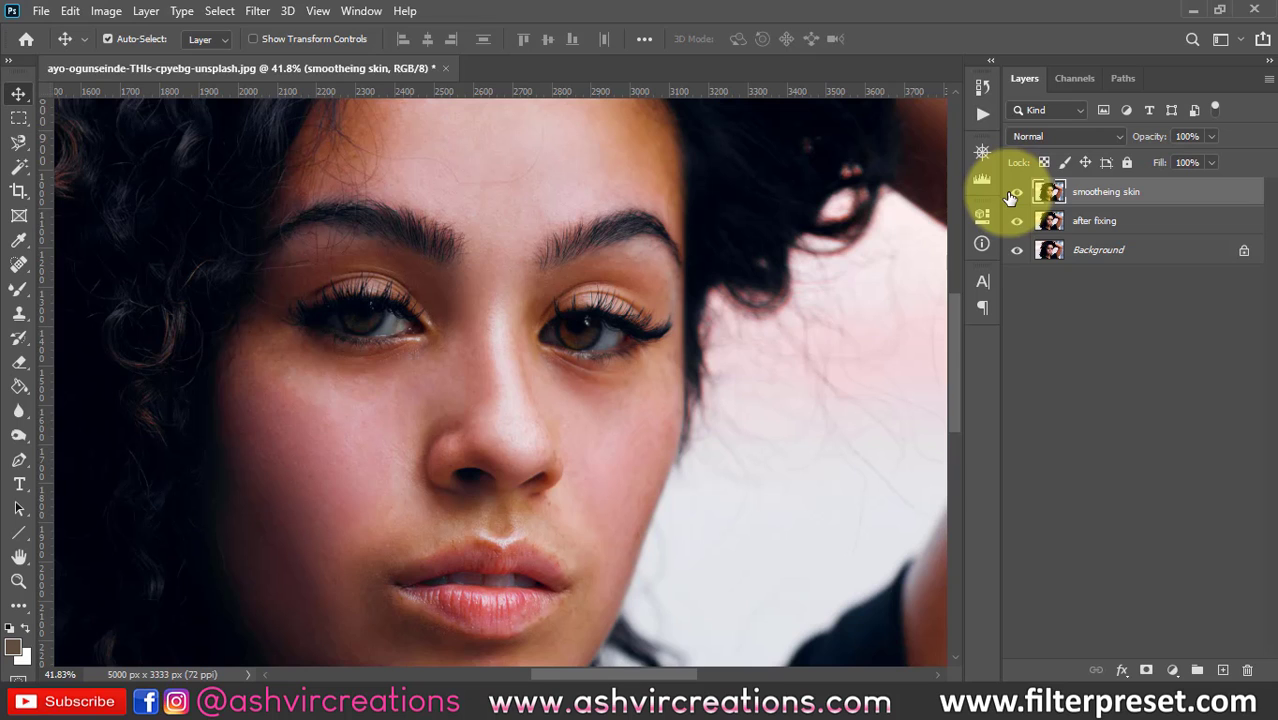
# - Hide both retouching layers to view the original Background, select it, and activate the Spot Healing Brush
pyautogui.moveTo(1016, 191); pyautogui.dragTo(1016, 221)
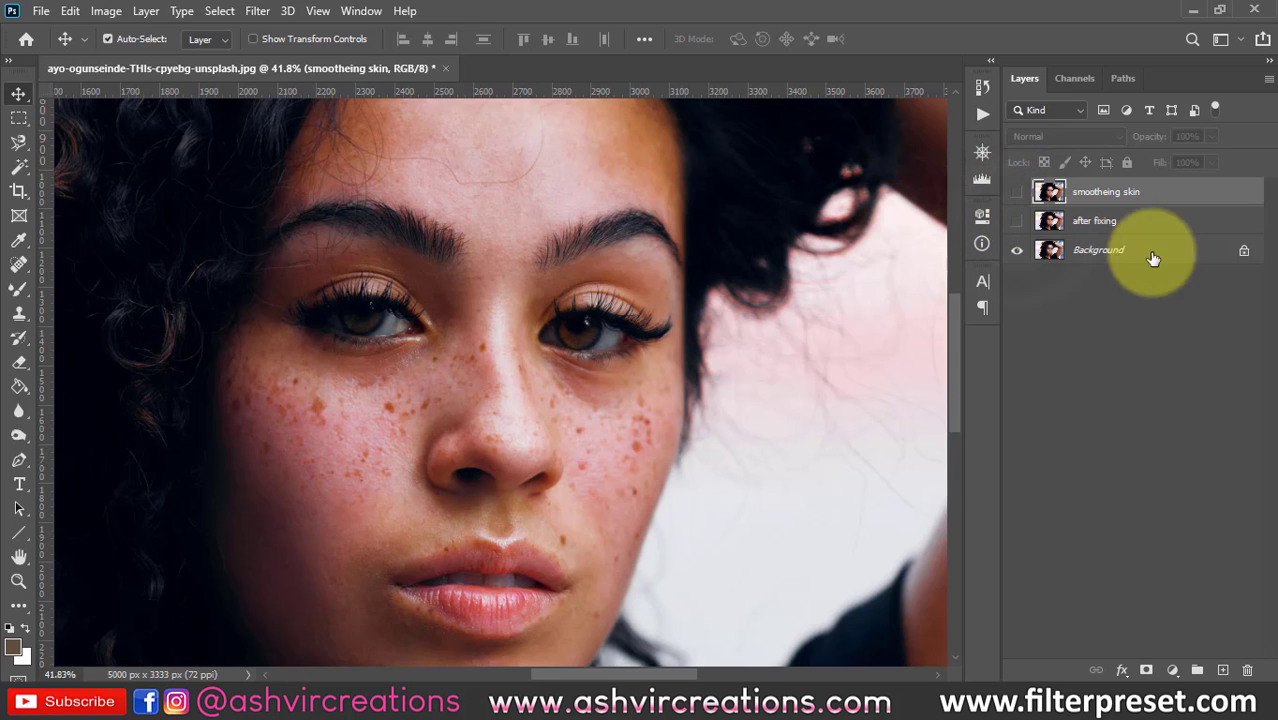
pyautogui.click(1086, 250)
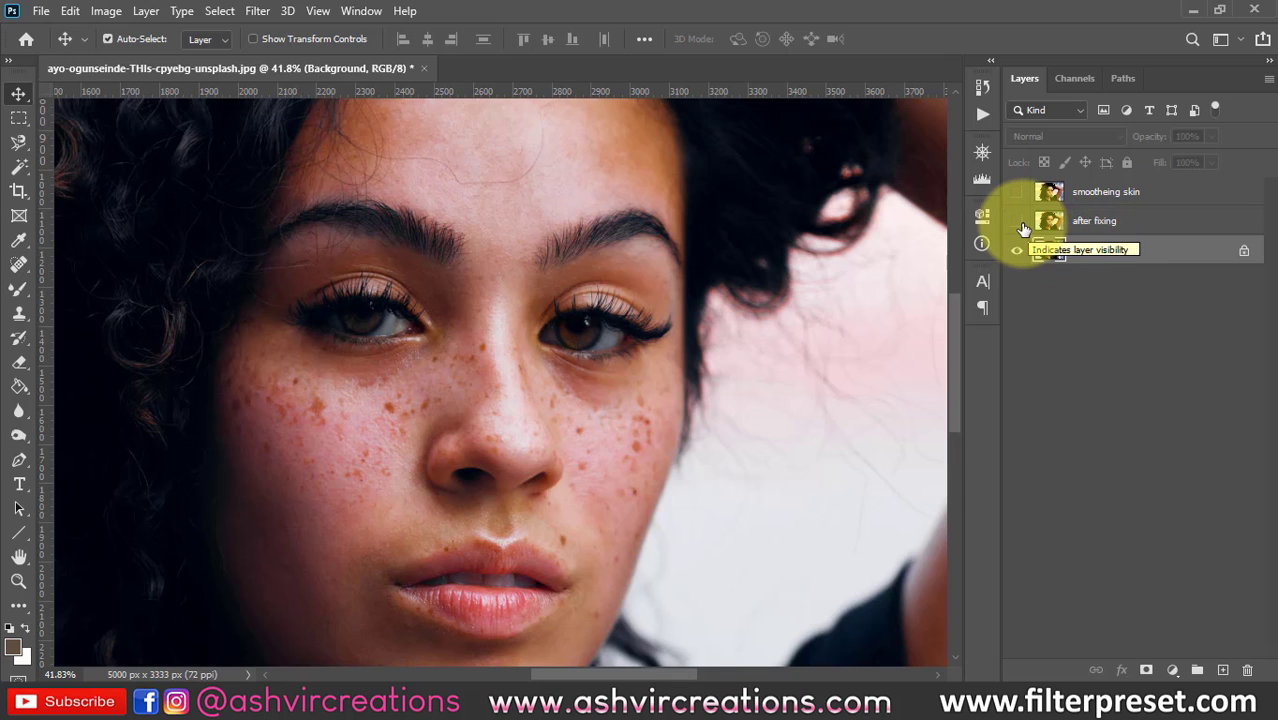
pyautogui.click(19, 264)
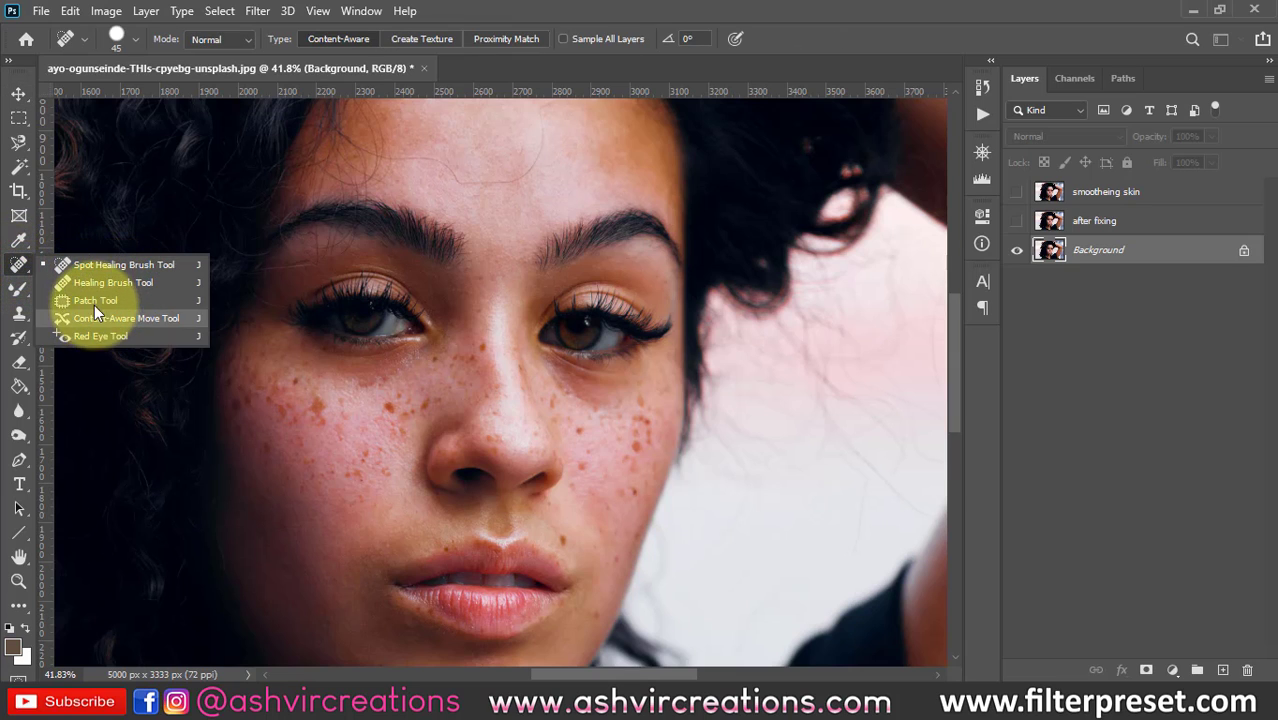
pyautogui.click(20, 268)
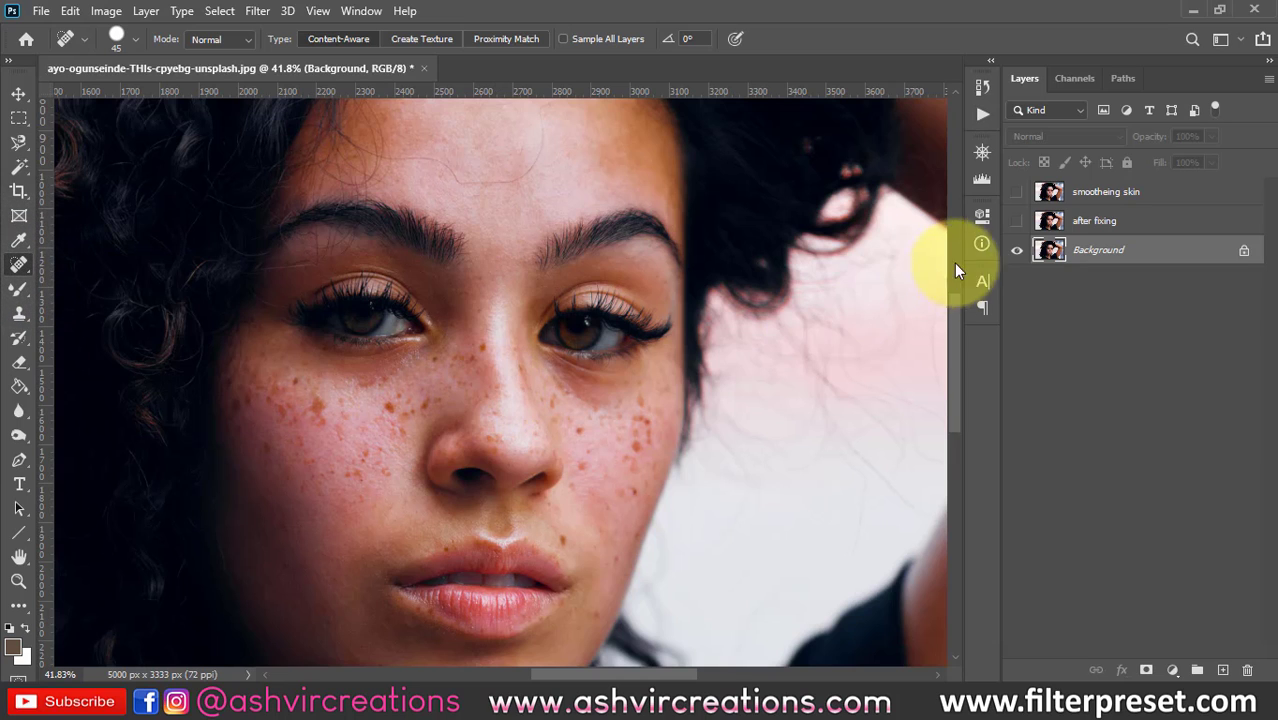
# - Show the "after fixing" layer, then the "smootheing skin" layer, to review each retouching stage, ending with the smoothing layer selected
pyautogui.click(1018, 222)
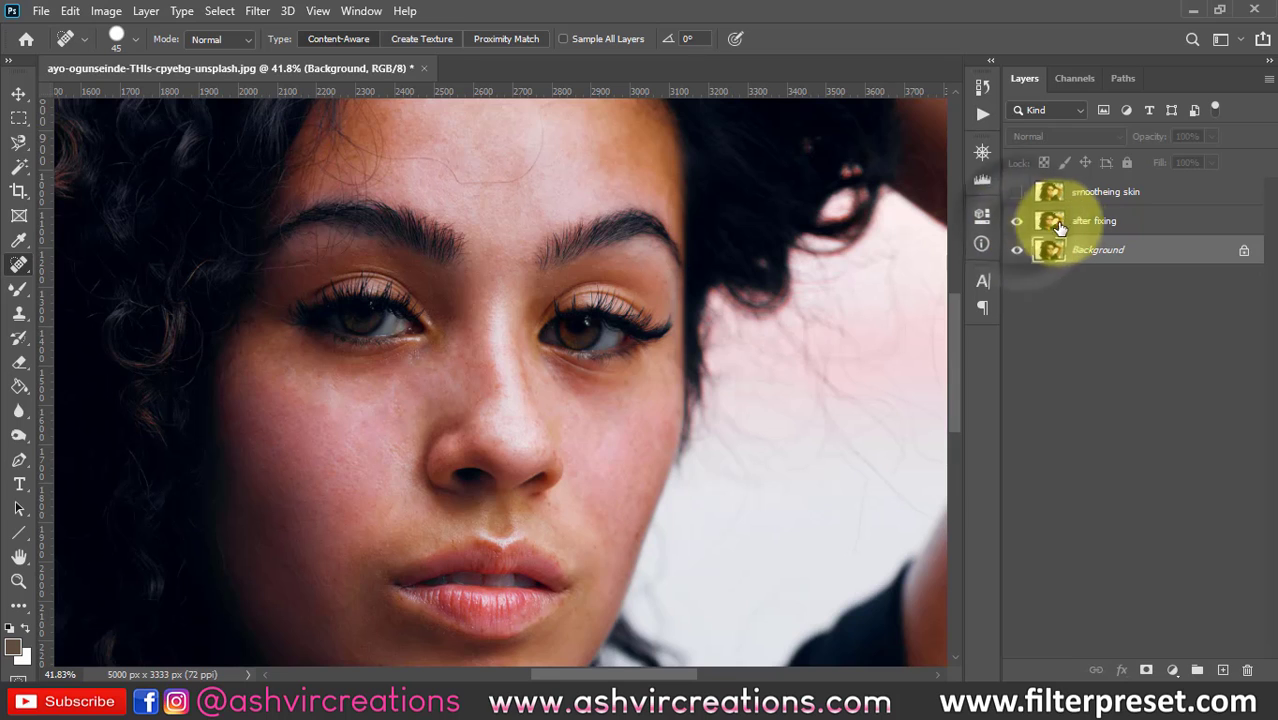
pyautogui.click(1068, 224)
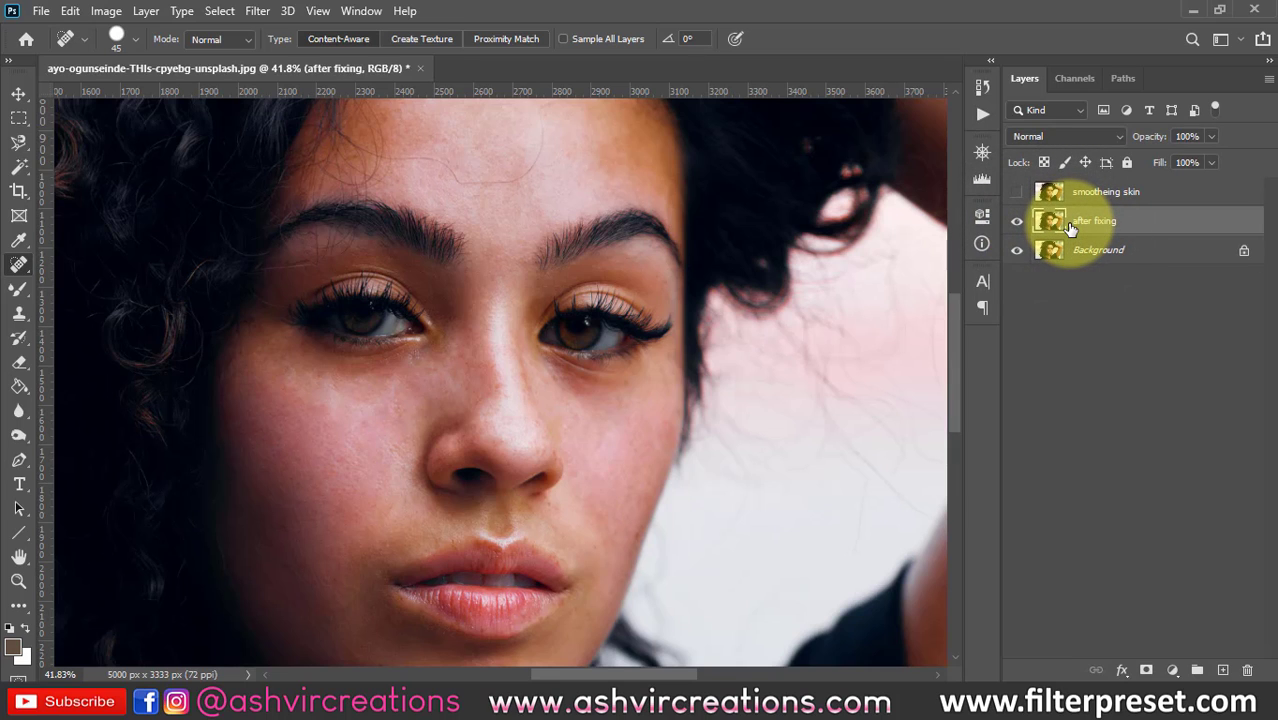
pyautogui.click(1092, 195)
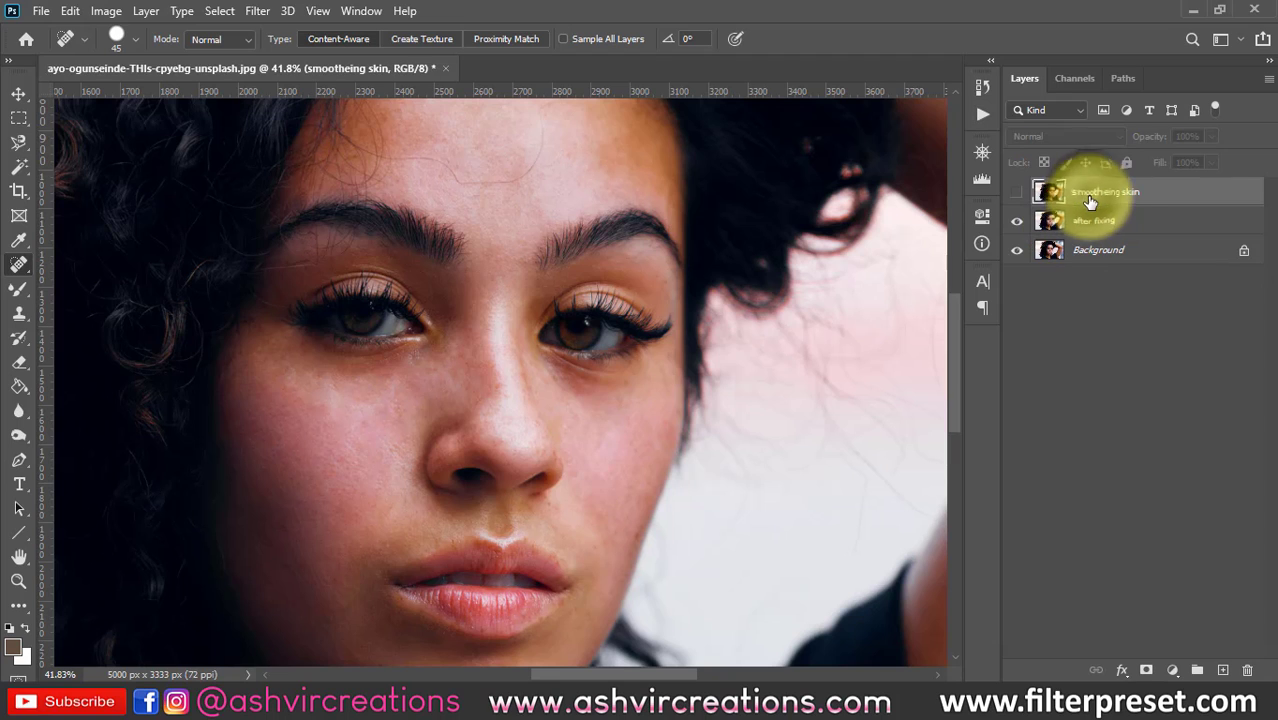
pyautogui.click(1018, 193)
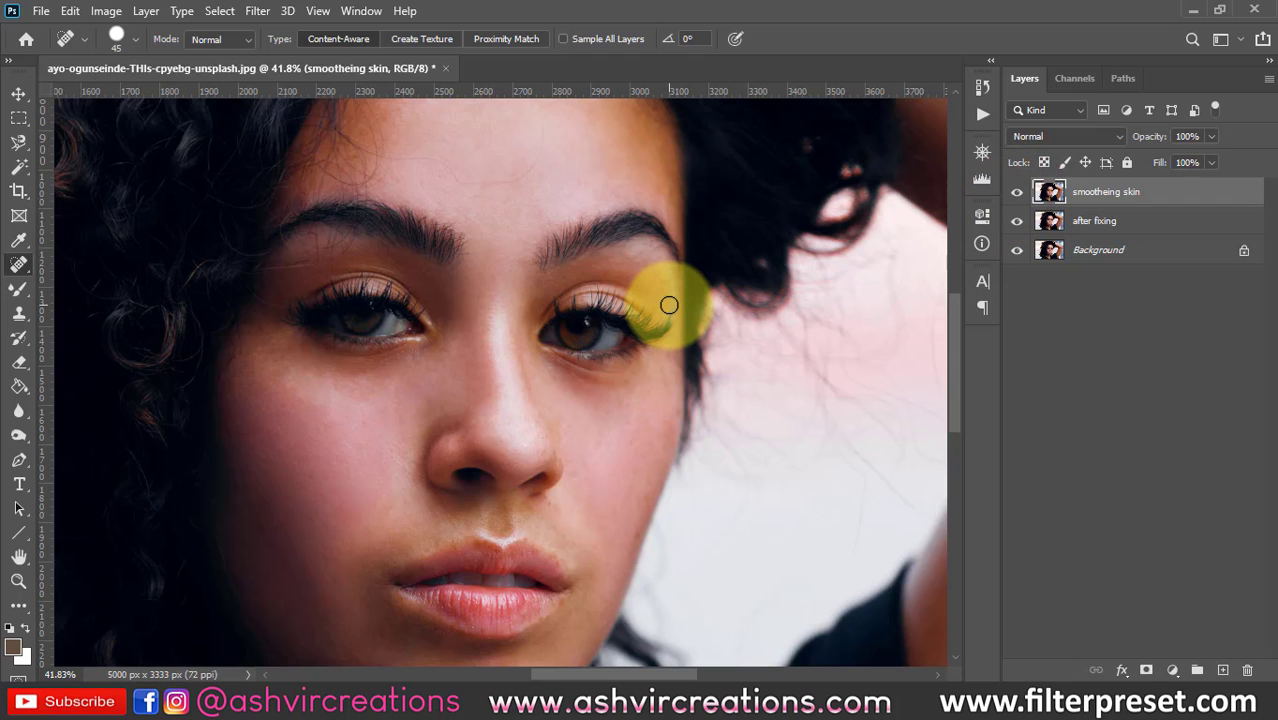
# - Activate the Mixer Brush and repeatedly toggle the "smootheing skin" layer to compare the facial skin before and after, ending with it visible
pyautogui.scroll(-1, 669, 305)
pyautogui.scroll(1, 669, 305)
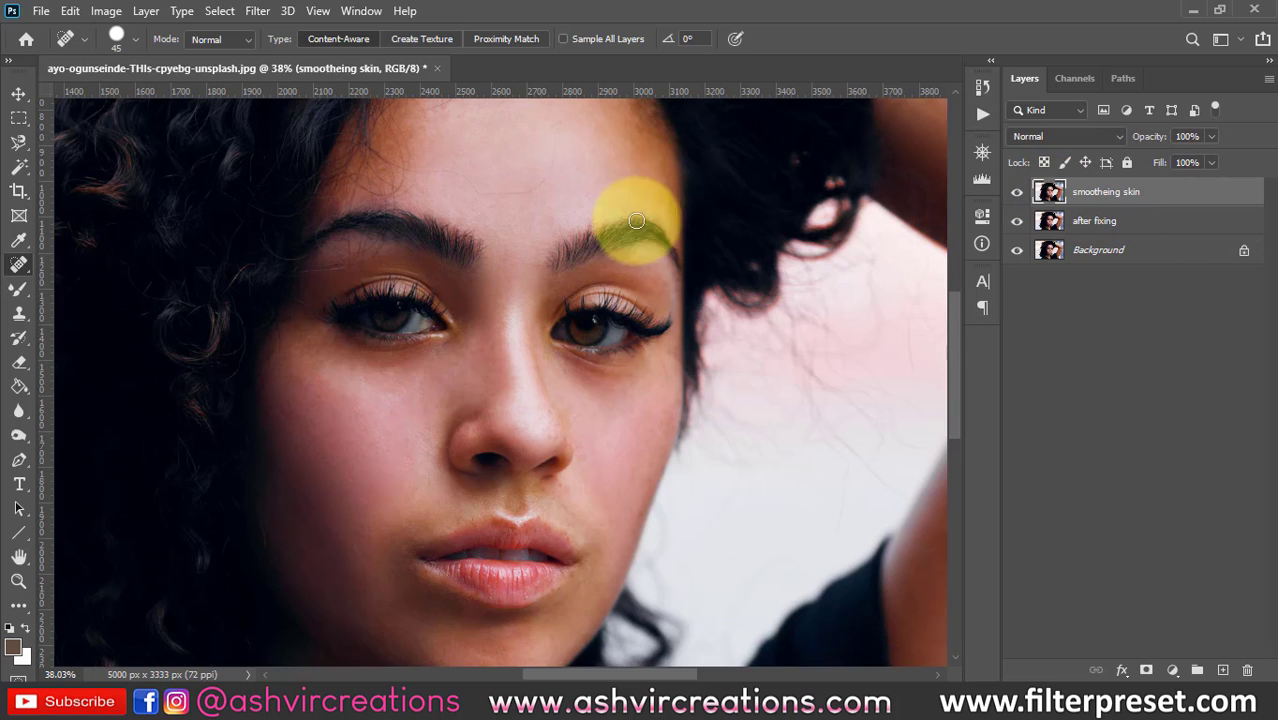
pyautogui.click(19, 289)
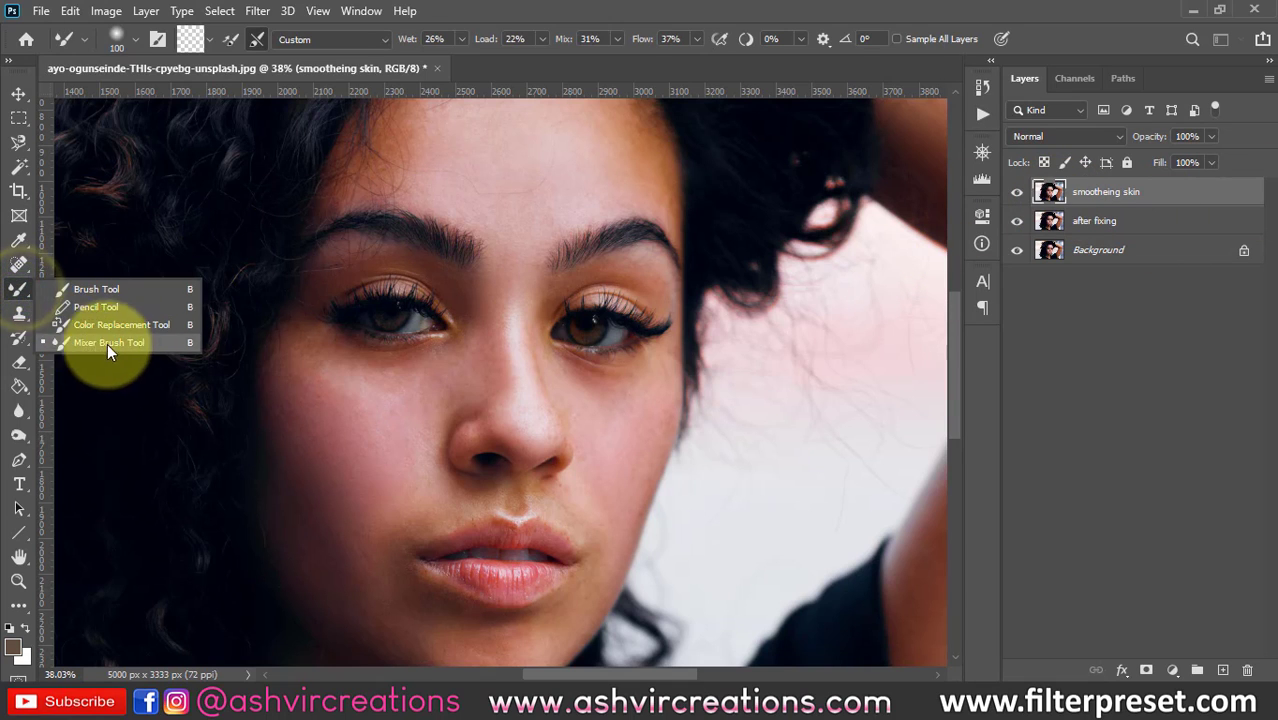
pyautogui.click(1016, 191)
pyautogui.click(1017, 191)
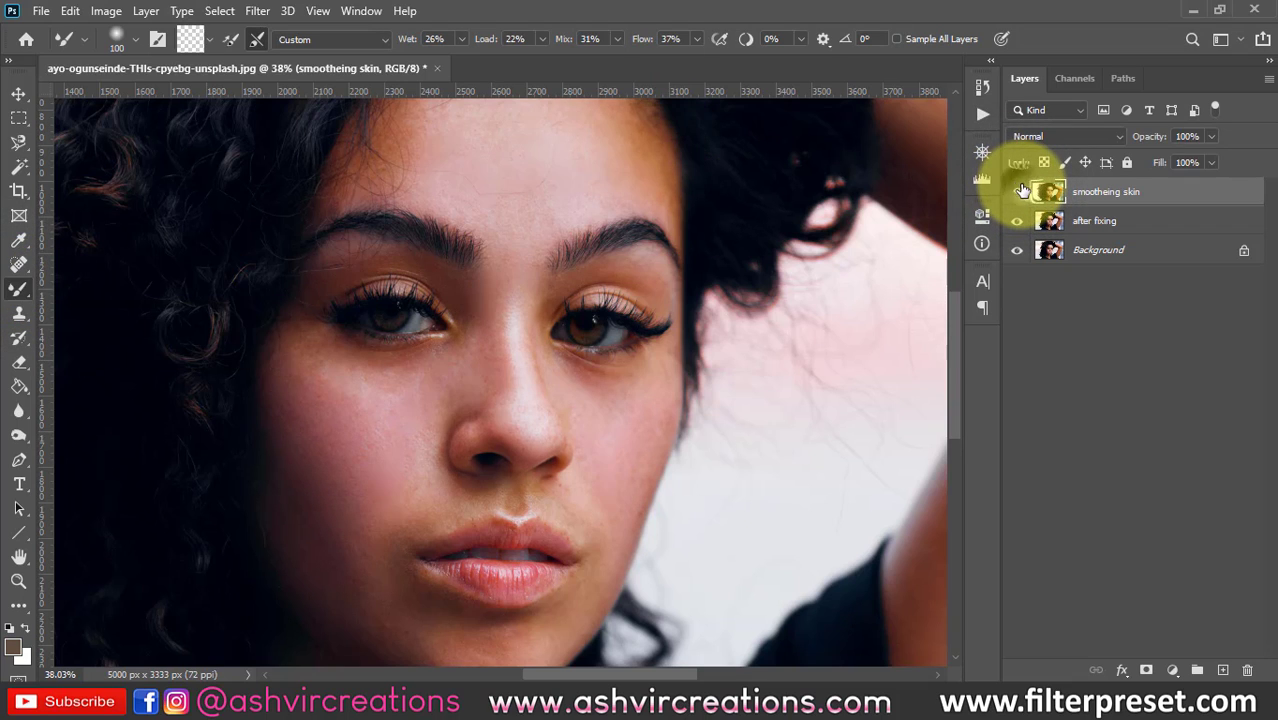
pyautogui.click(1017, 191)
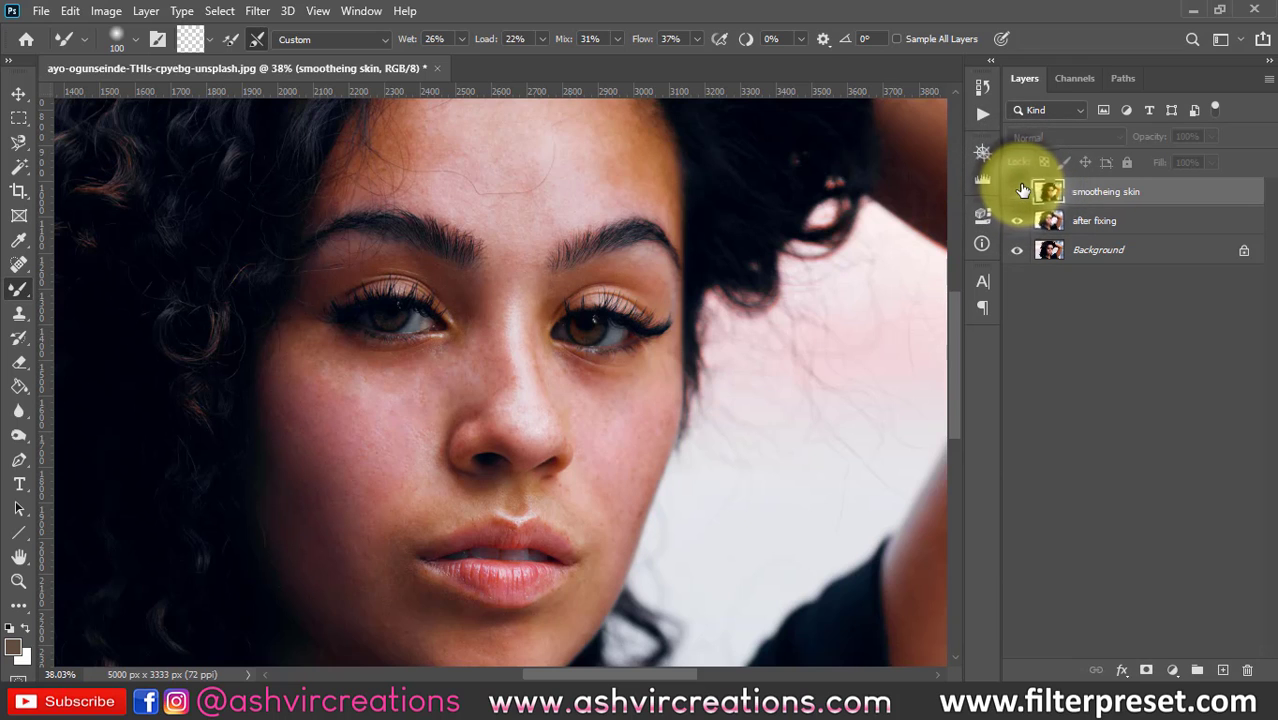
pyautogui.click(1017, 191)
pyautogui.click(1017, 191)
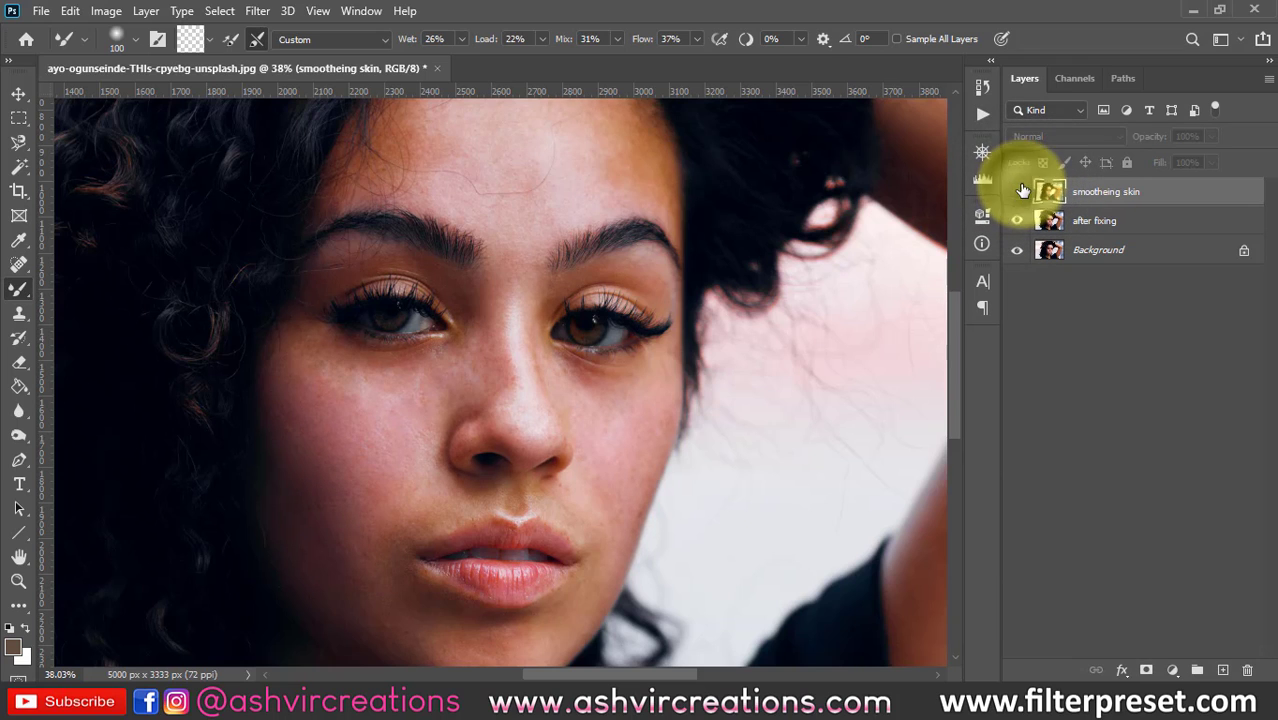
pyautogui.click(1017, 191)
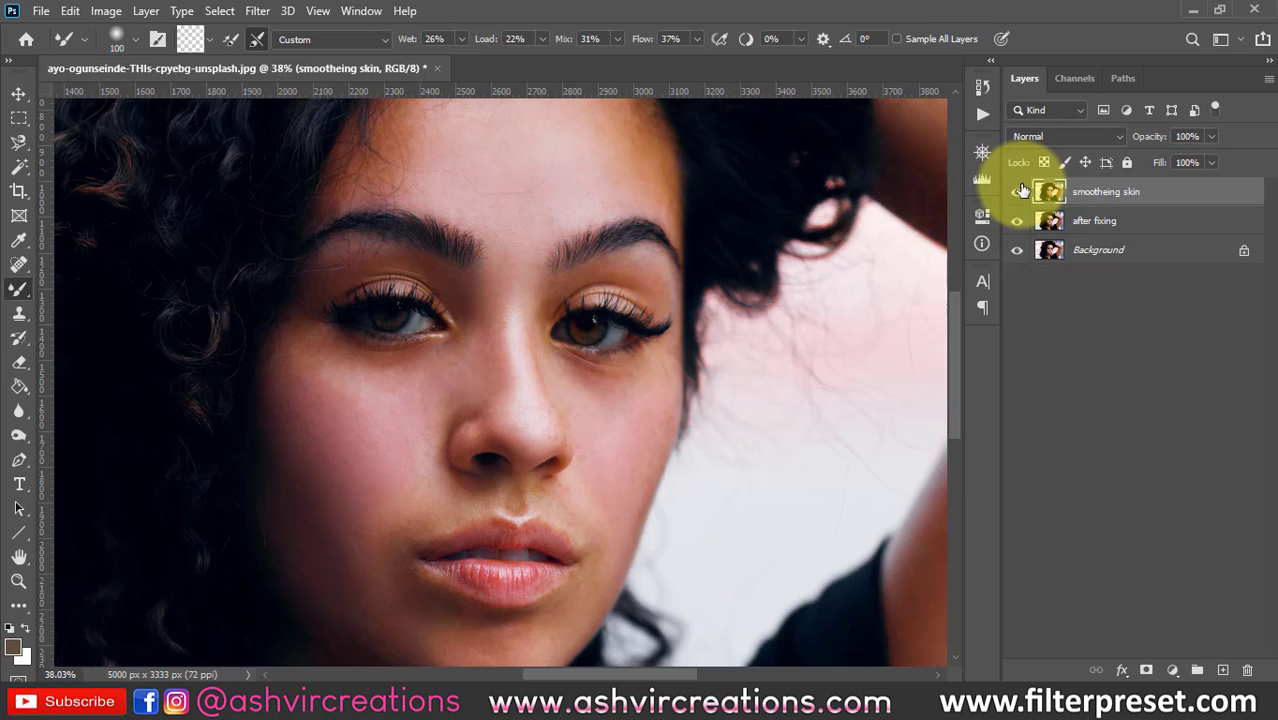
pyautogui.click(1021, 191)
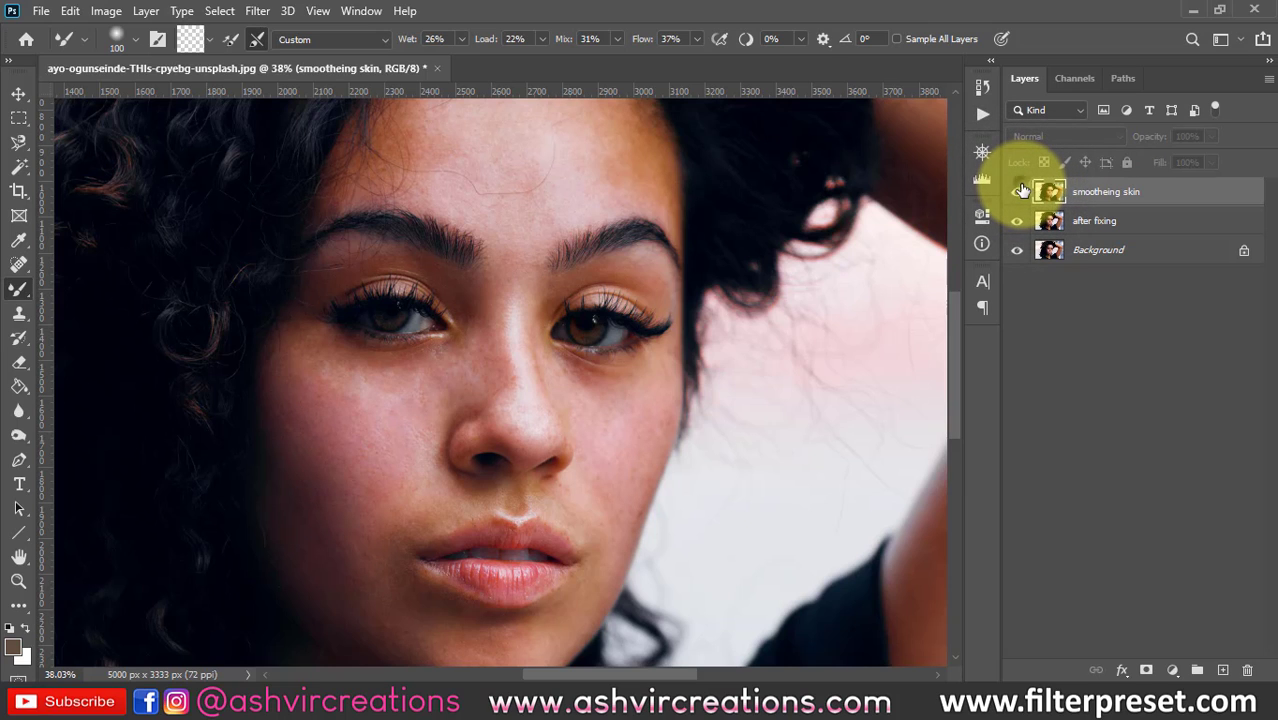
pyautogui.click(1021, 191)
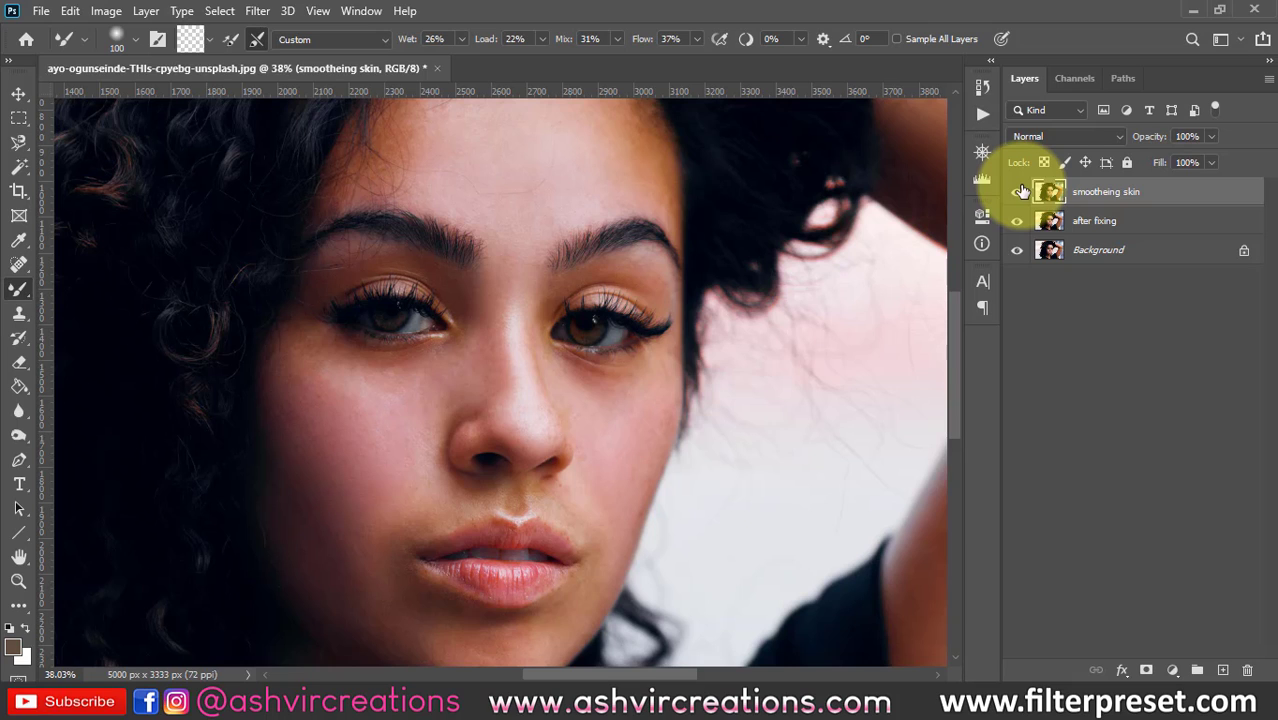
pyautogui.click(1021, 191)
pyautogui.click(1021, 191)
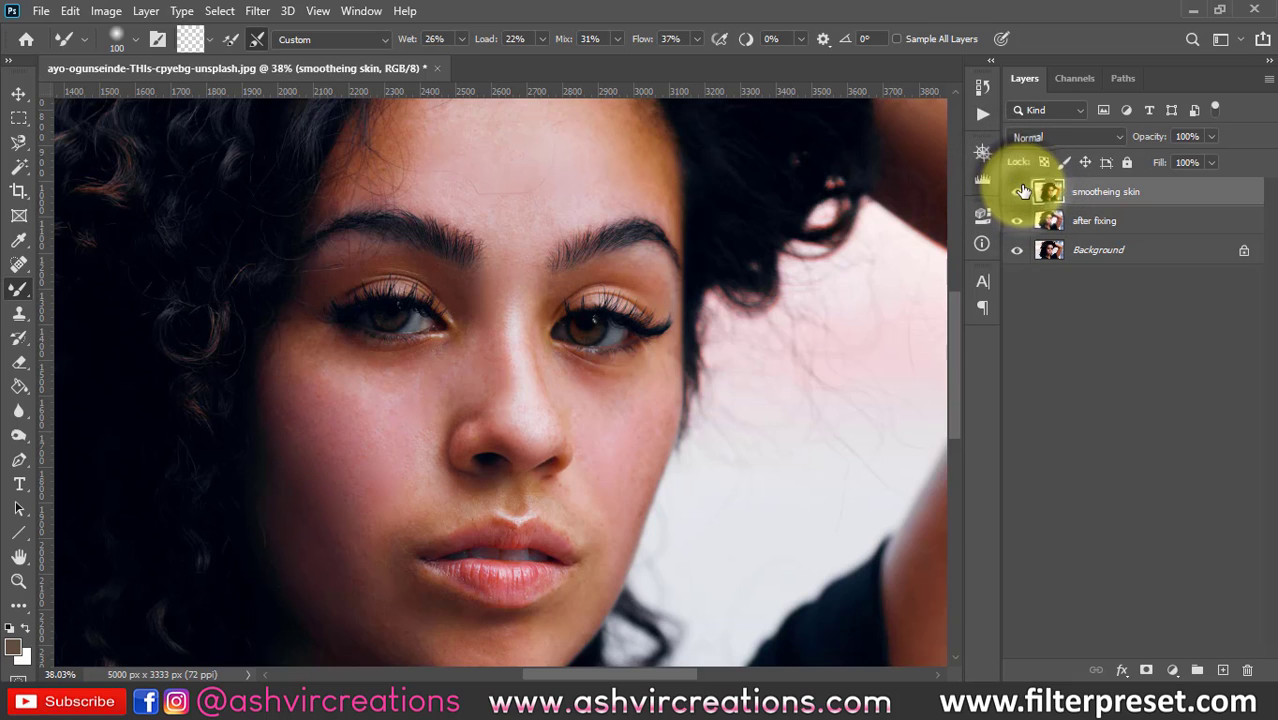
pyautogui.click(1021, 191)
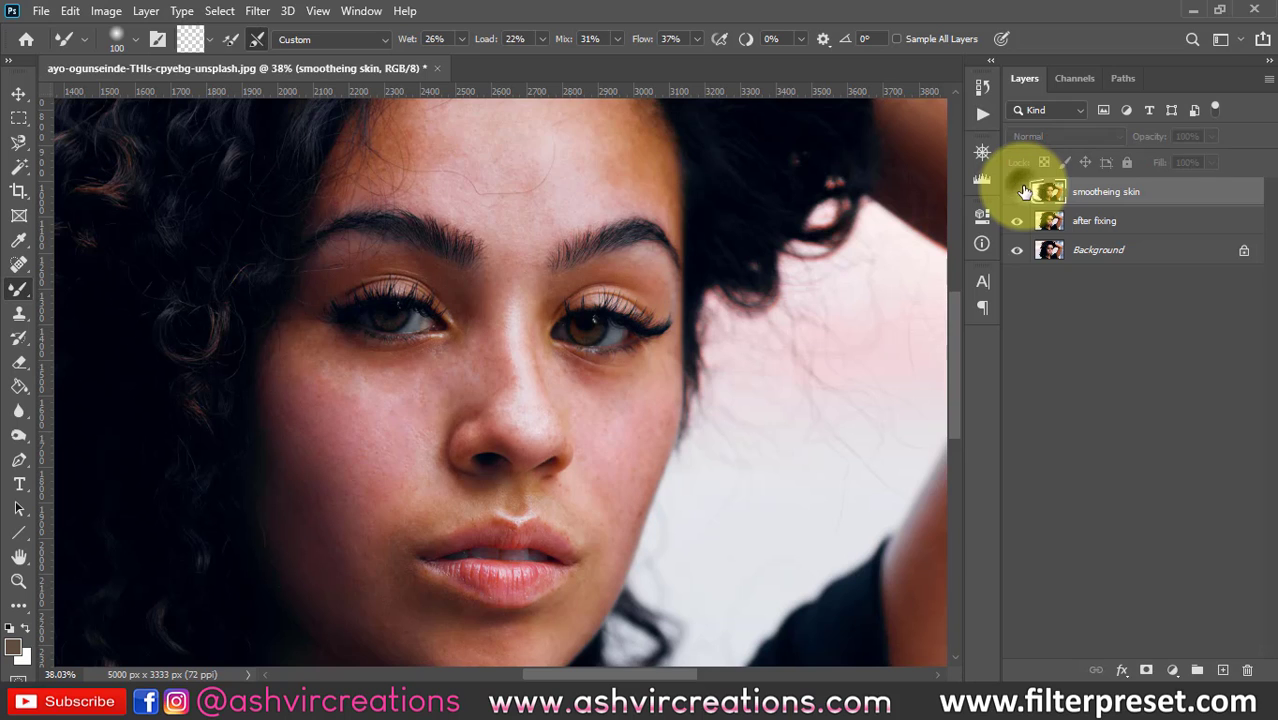
pyautogui.click(1021, 191)
# - Review the overall portrait and compare the face and arm with and without the "smootheing skin" layer
pyautogui.scroll(-3, 918, 205)
pyautogui.scroll(-2, 670, 285)
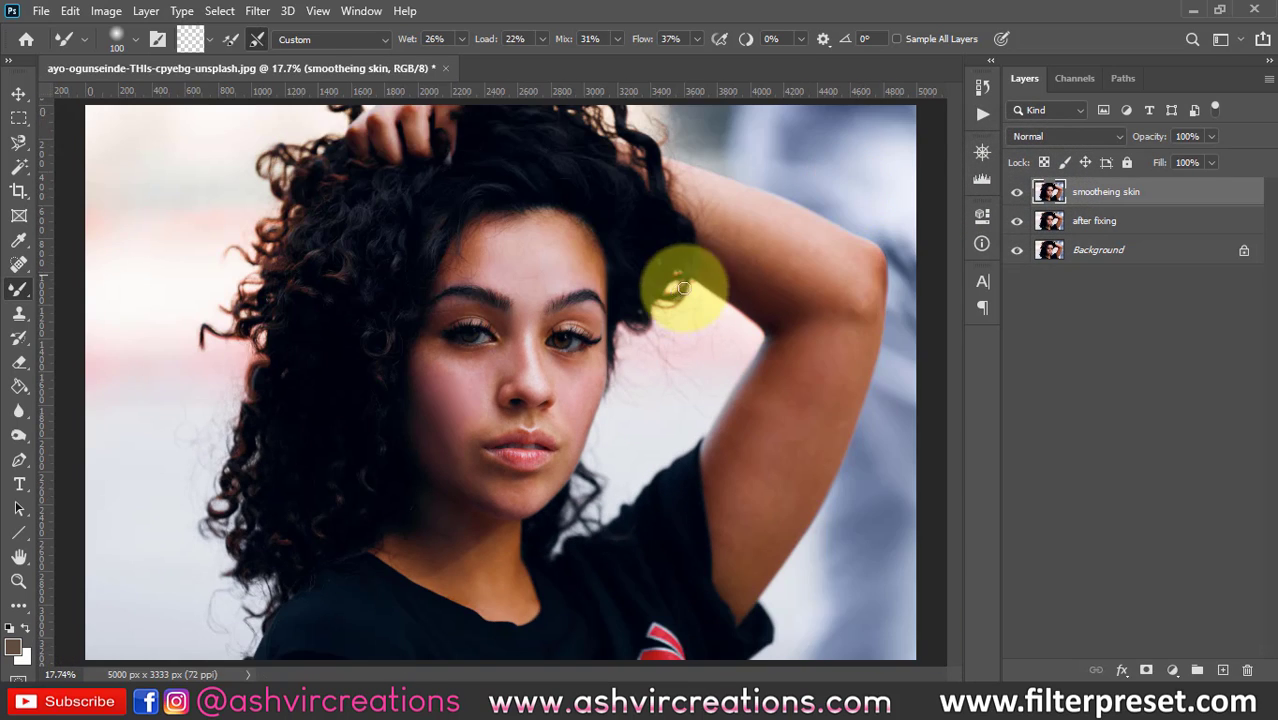
pyautogui.scroll(3, 628, 305)
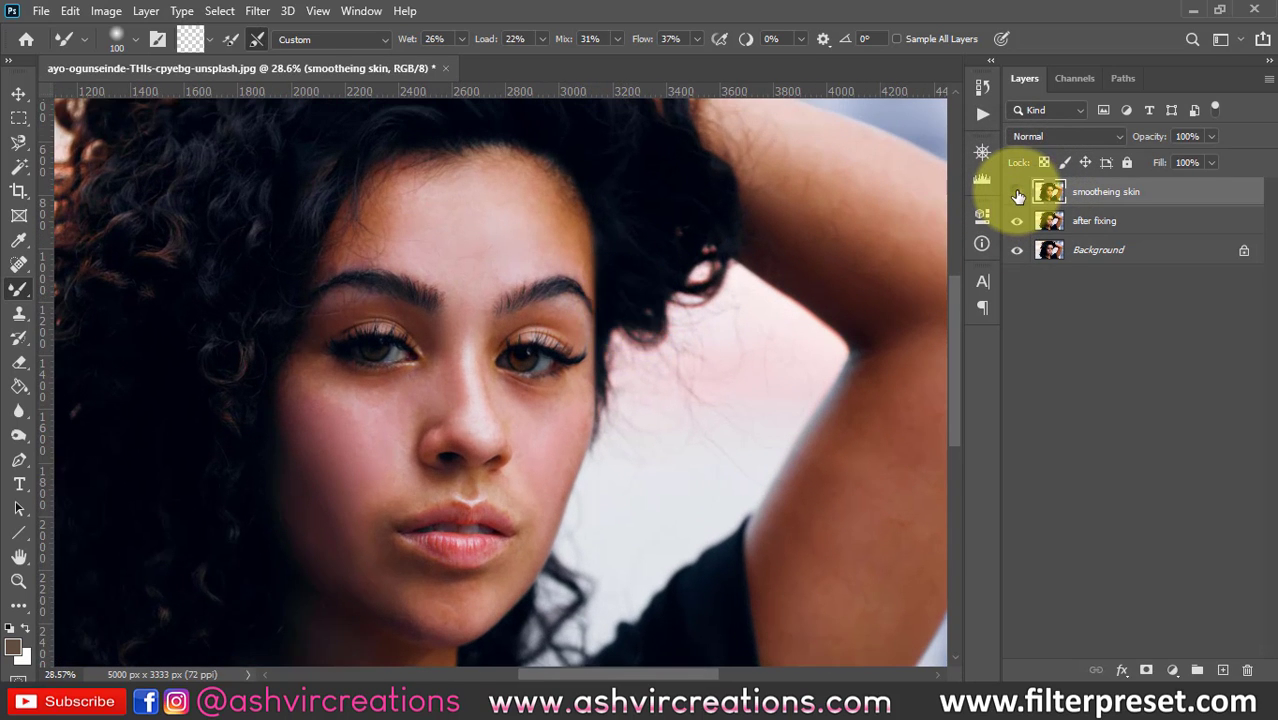
pyautogui.click(1018, 193)
pyautogui.click(1018, 193)
pyautogui.click(1018, 193)
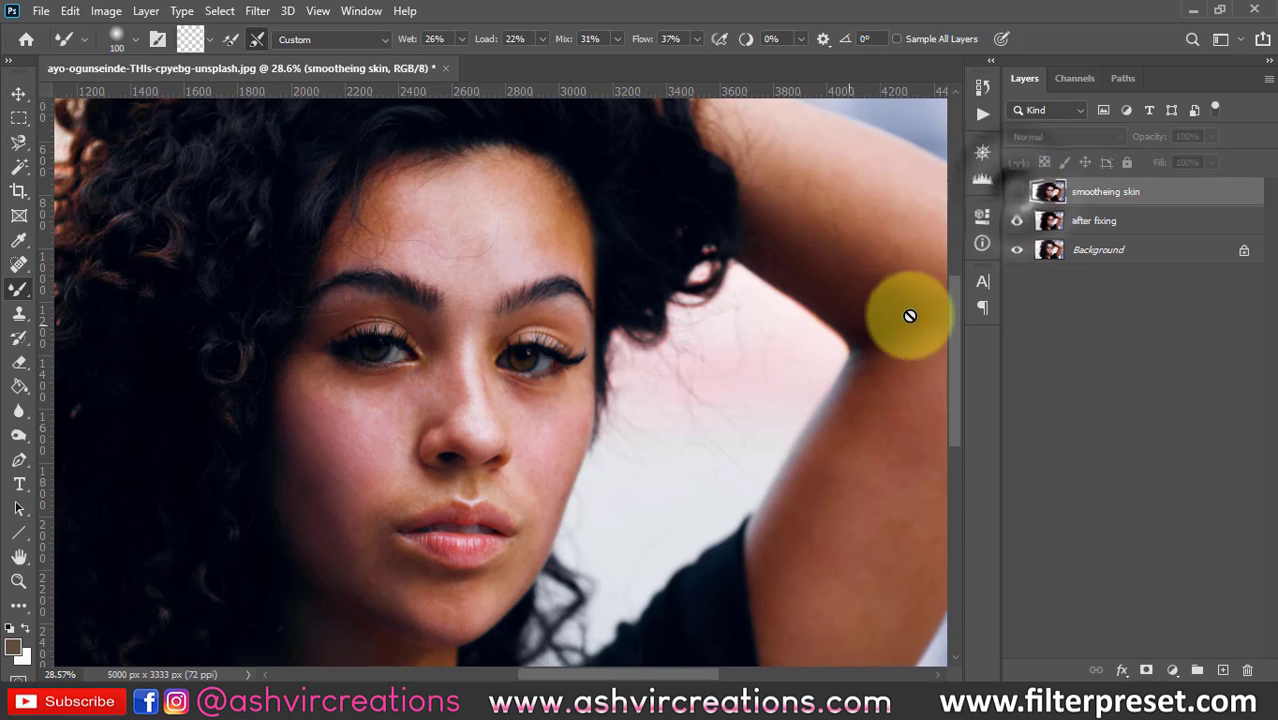
pyautogui.click(1018, 193)
# - Examine the skin around the eyes, nose and cheeks in close-up by toggling the smoothing layer's visibility, leaving it shown
pyautogui.scroll(3, 334, 334)
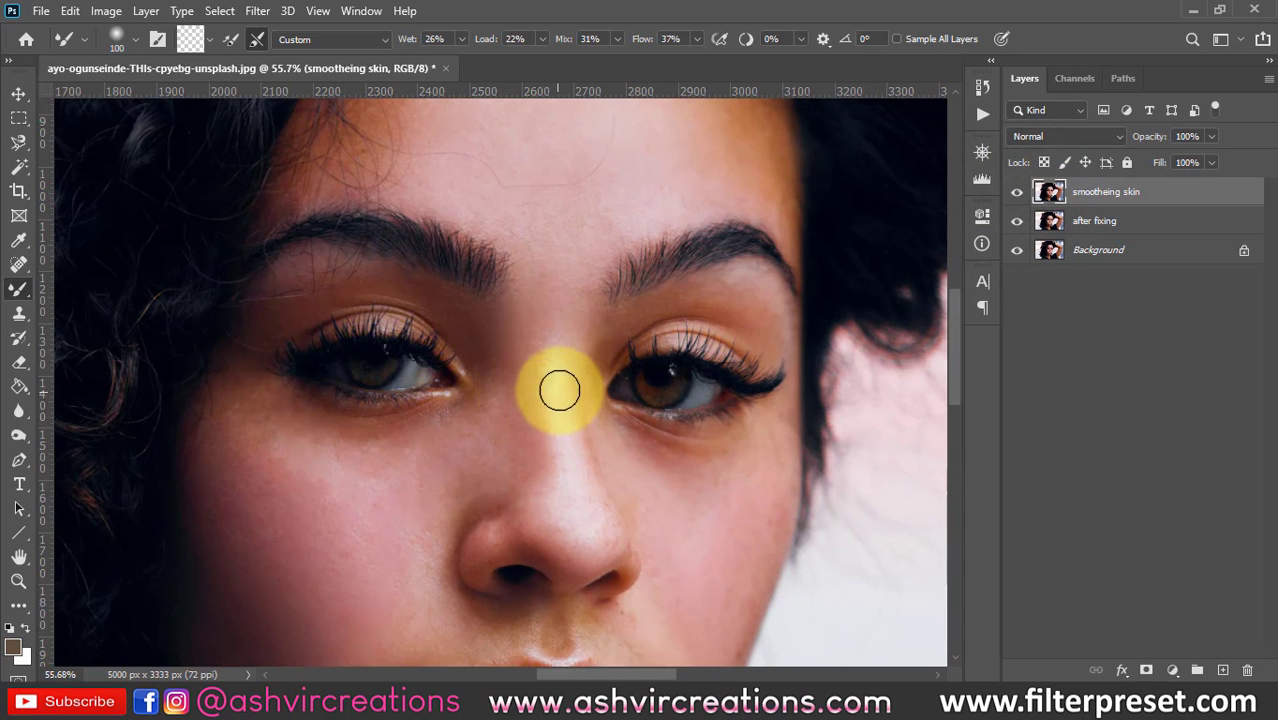
pyautogui.scroll(-2, 650, 350)
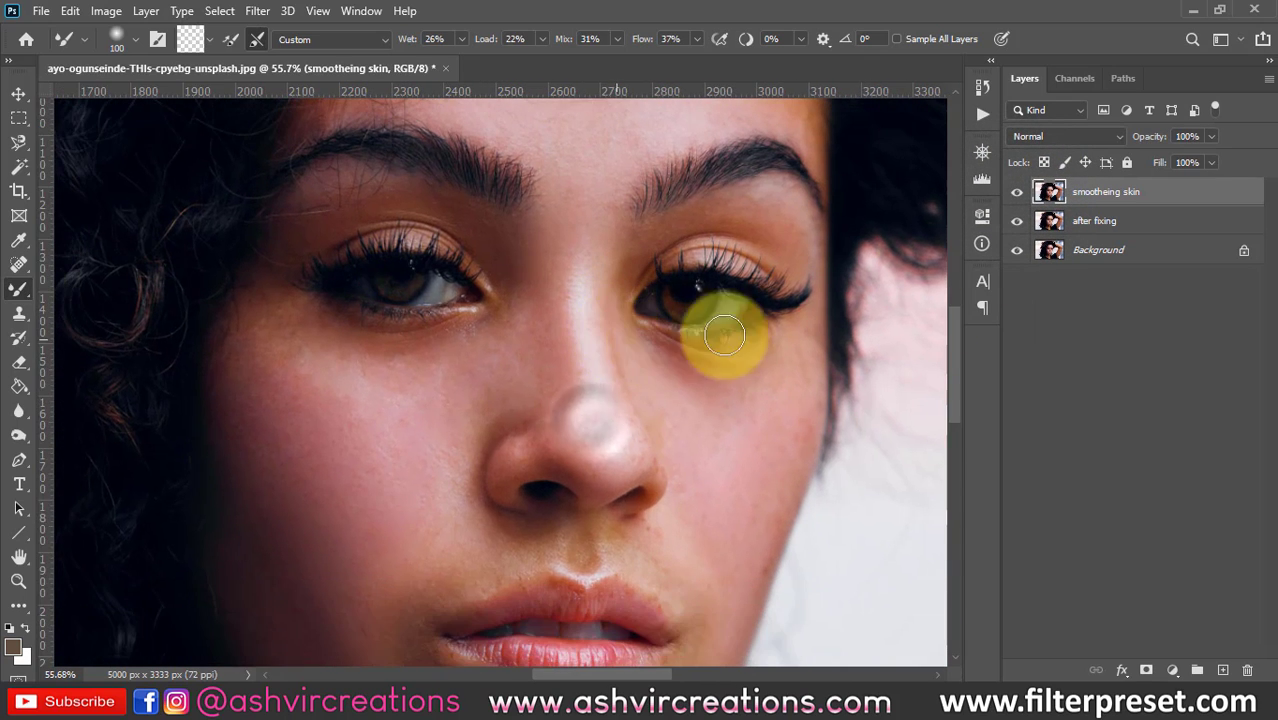
pyautogui.click(1018, 193)
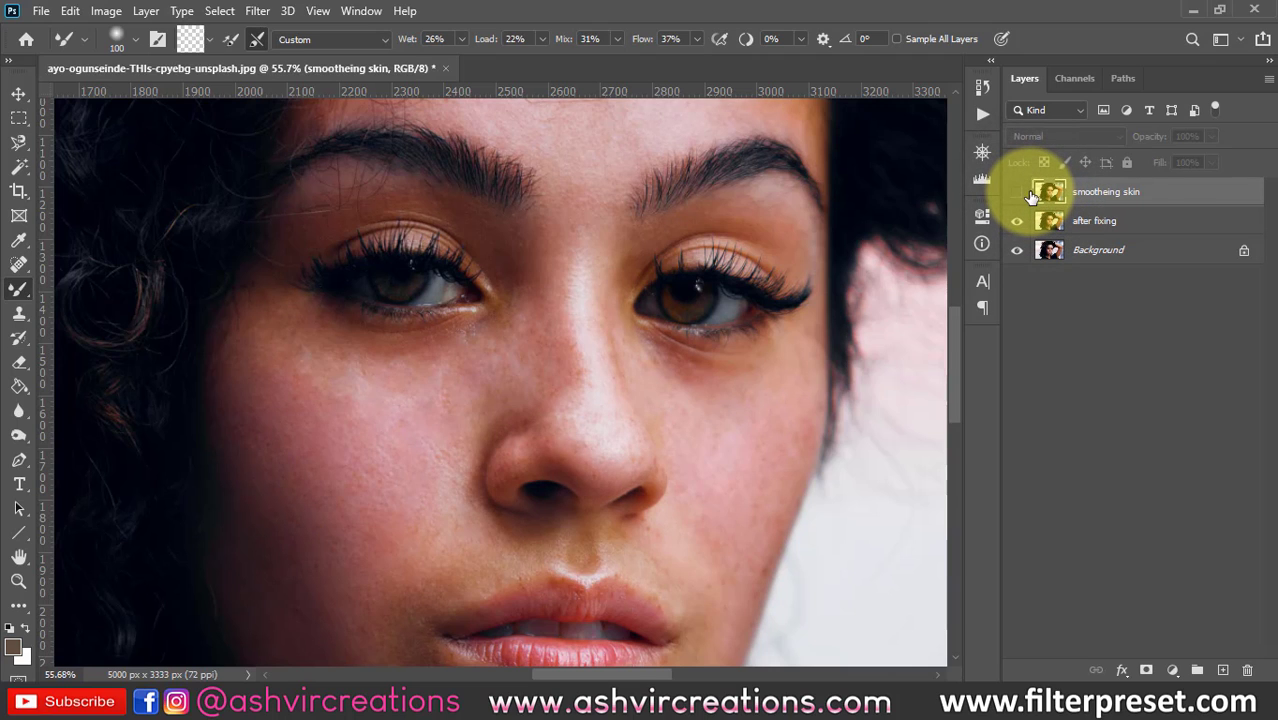
pyautogui.click(1018, 193)
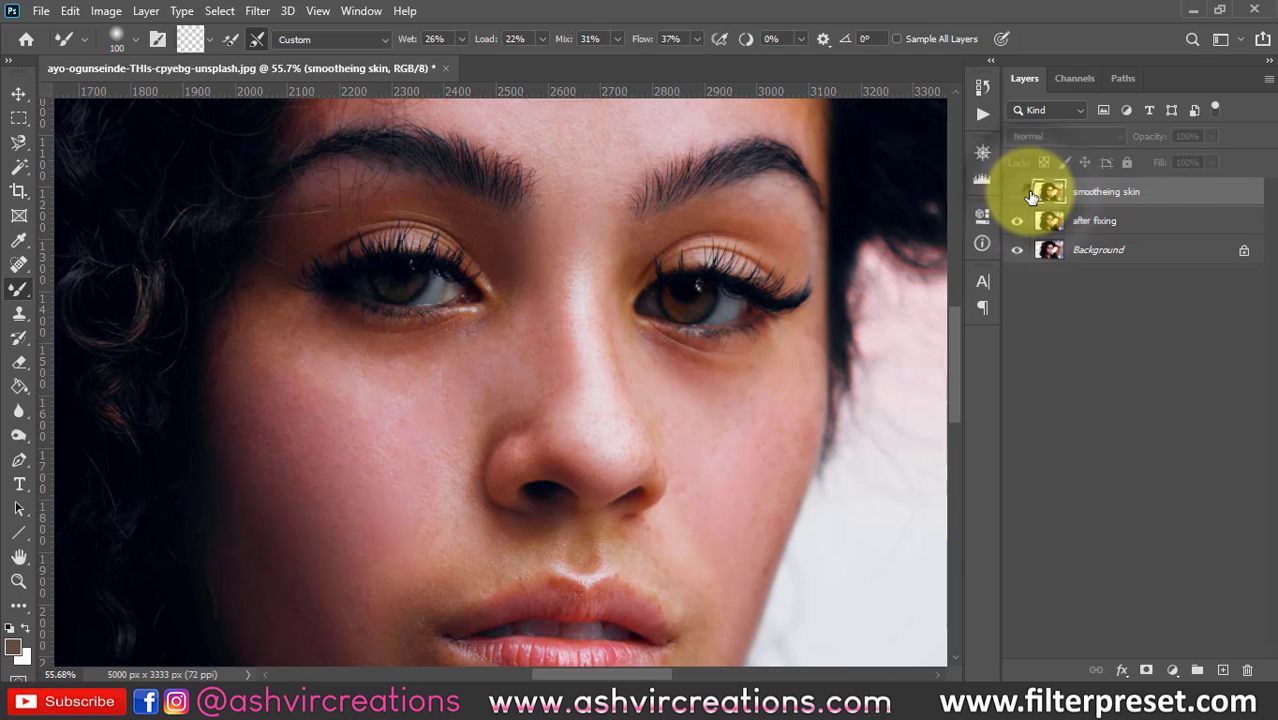
pyautogui.click(1018, 192)
pyautogui.click(1018, 192)
pyautogui.click(1018, 192)
pyautogui.click(1018, 192)
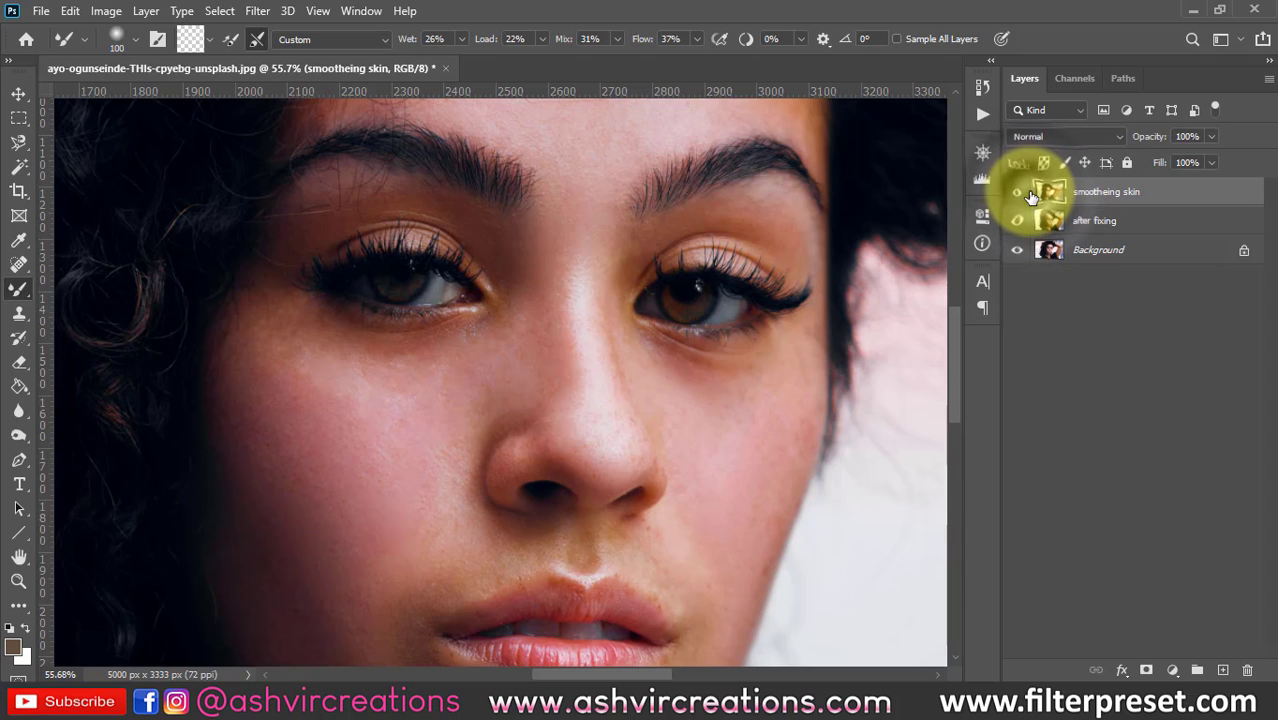
pyautogui.click(1030, 193)
pyautogui.click(1030, 193)
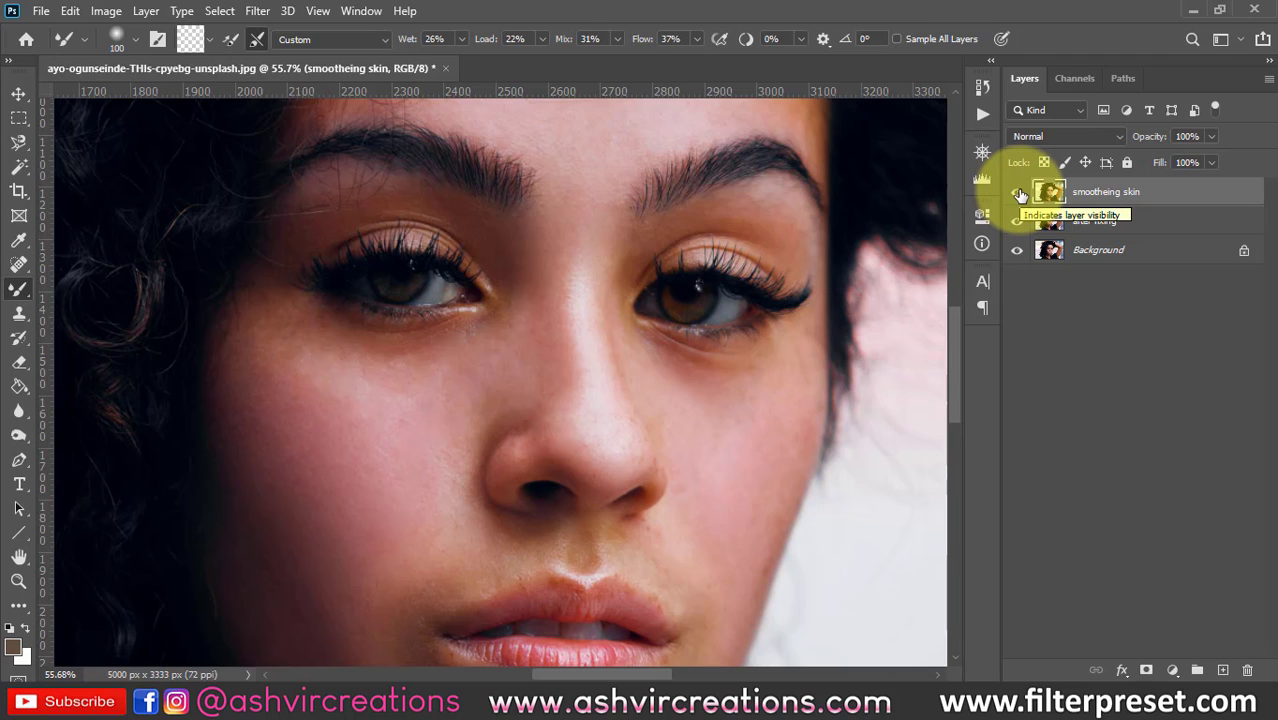
pyautogui.click(1018, 192)
pyautogui.click(1018, 192)
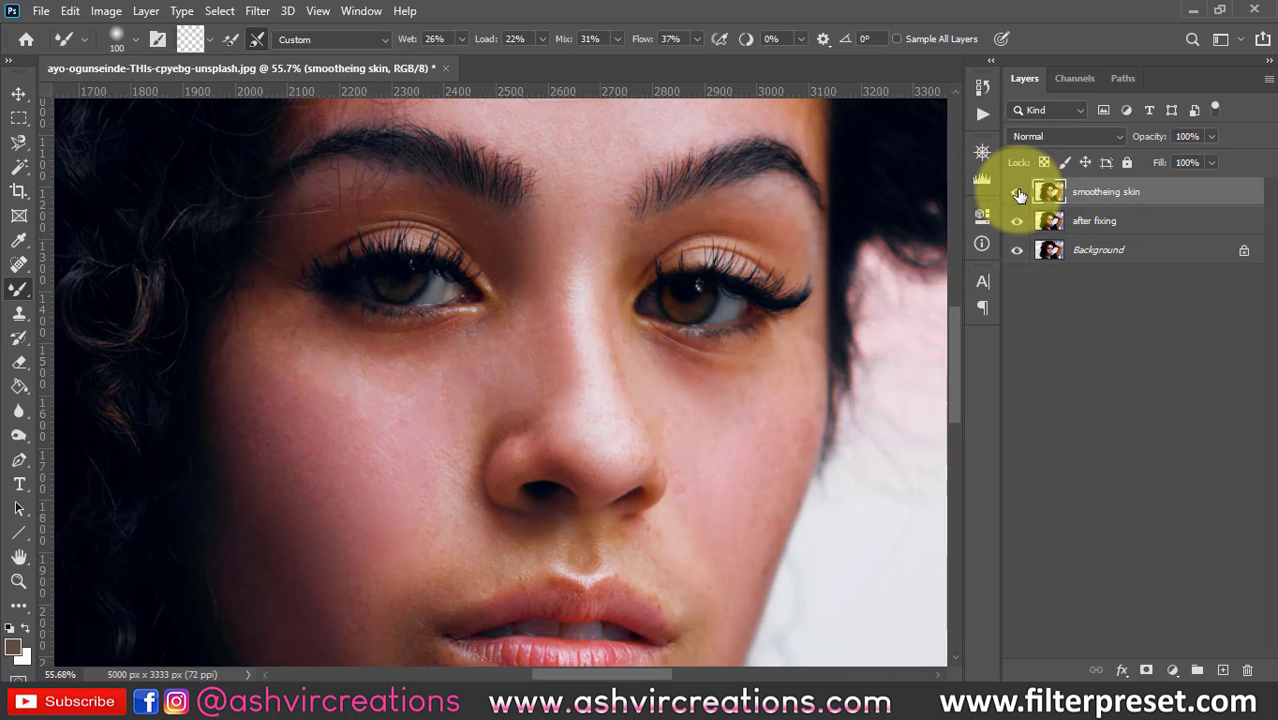
pyautogui.click(1018, 192)
pyautogui.click(1018, 192)
pyautogui.click(1018, 192)
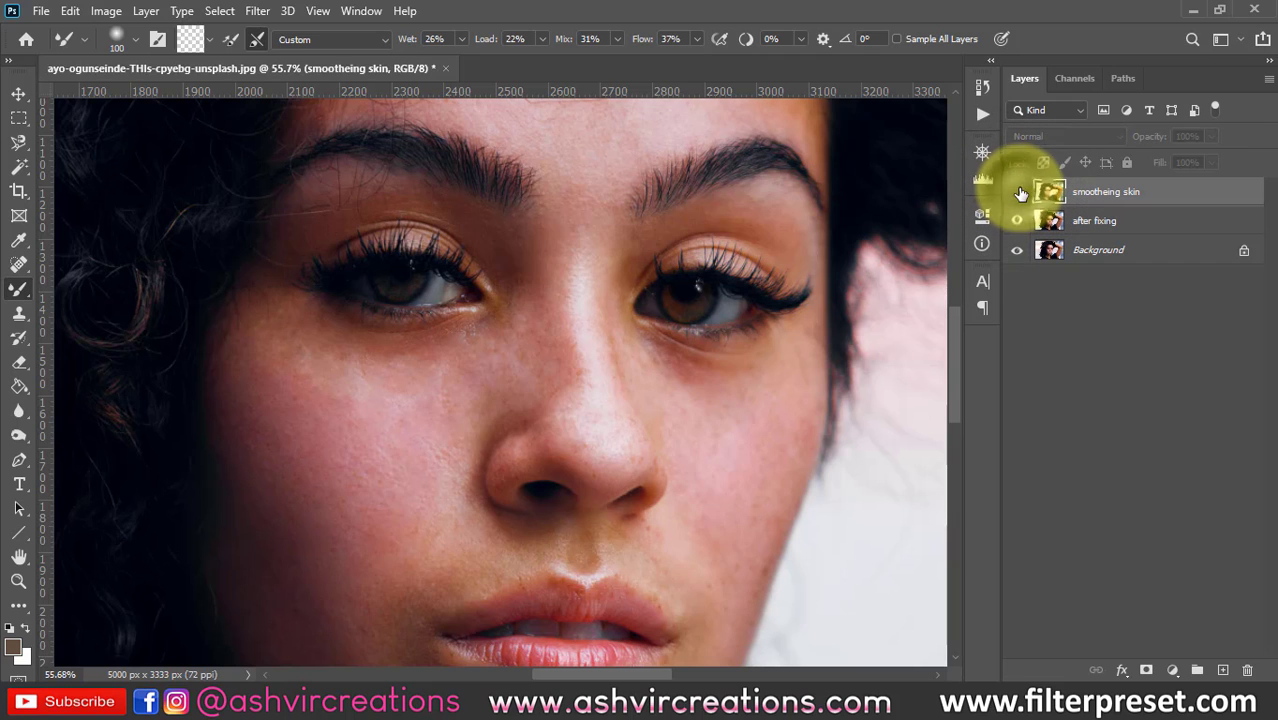
pyautogui.click(1018, 192)
# - Switch to the Move tool and review the whole retouched portrait
pyautogui.scroll(-3, 883, 267)
pyautogui.press('v')
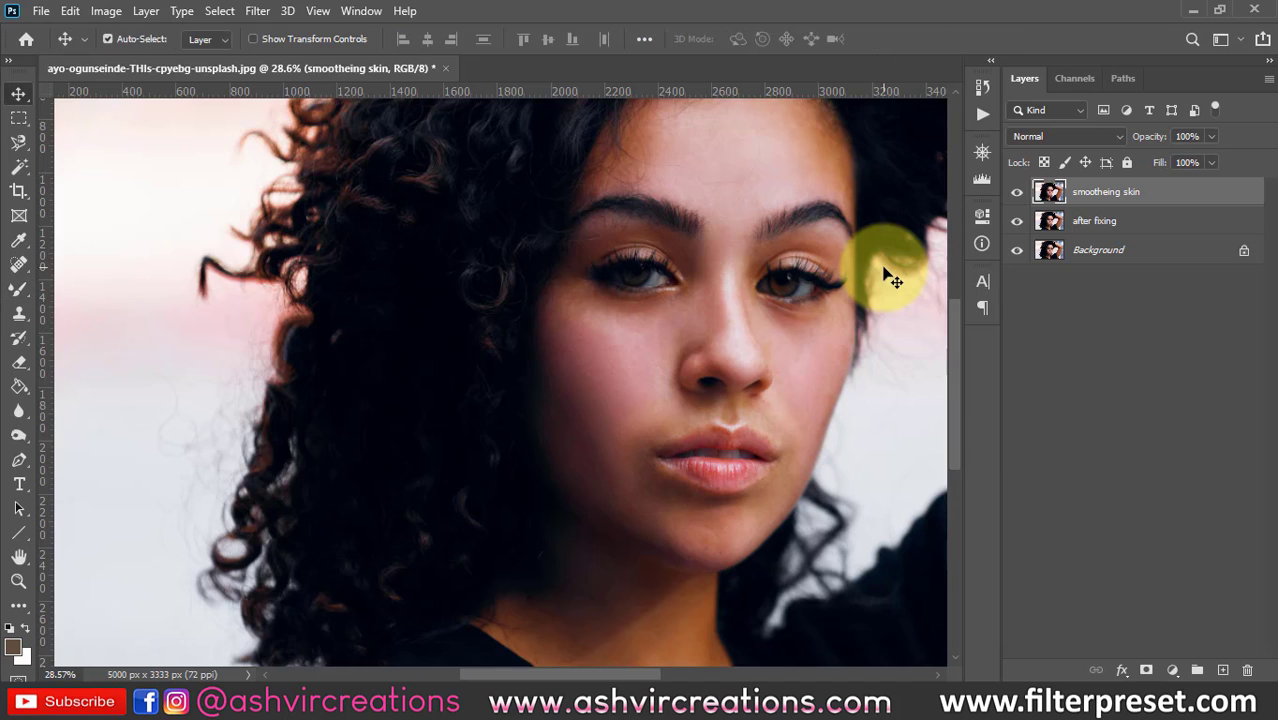
pyautogui.scroll(-3, 875, 272)
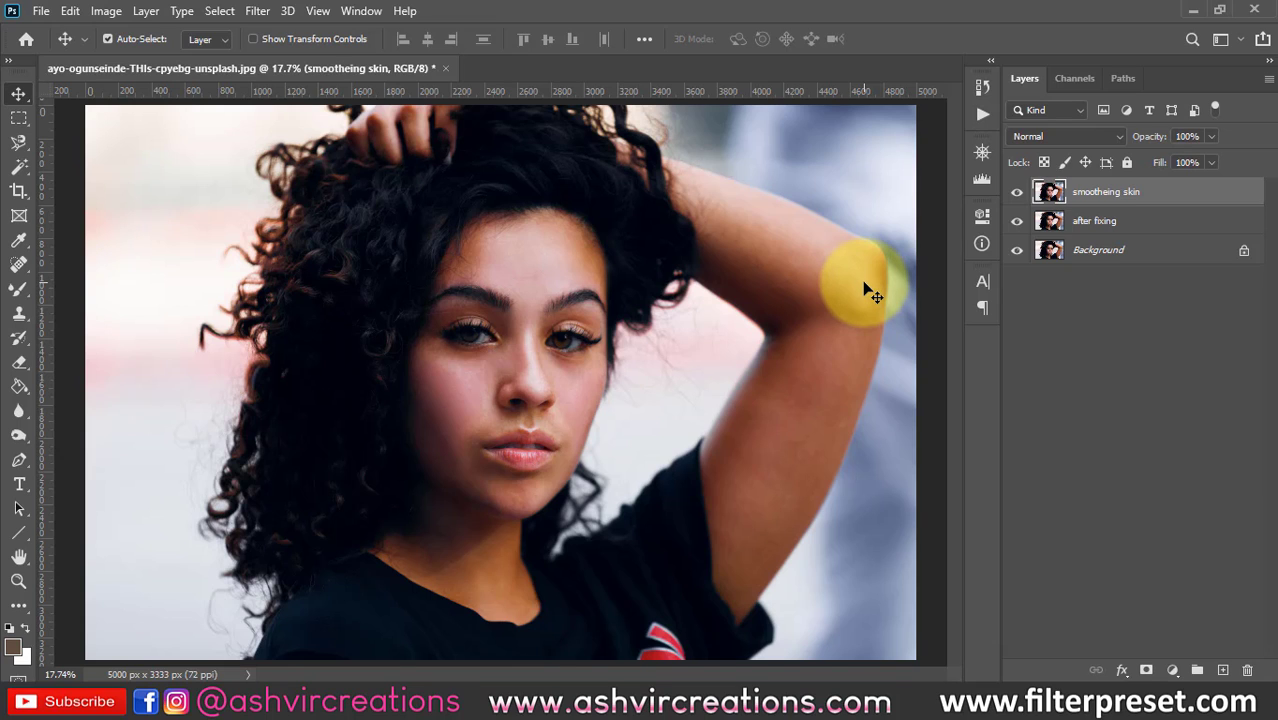
pyautogui.scroll(-1, 869, 295)
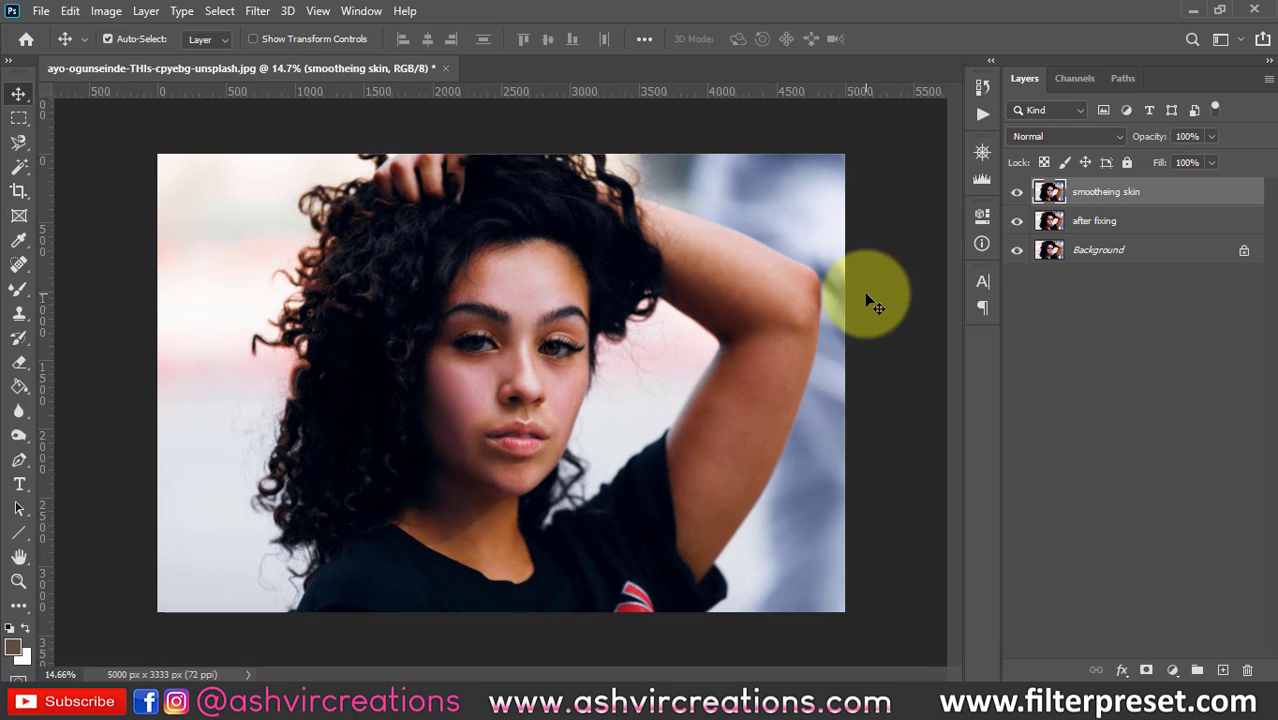